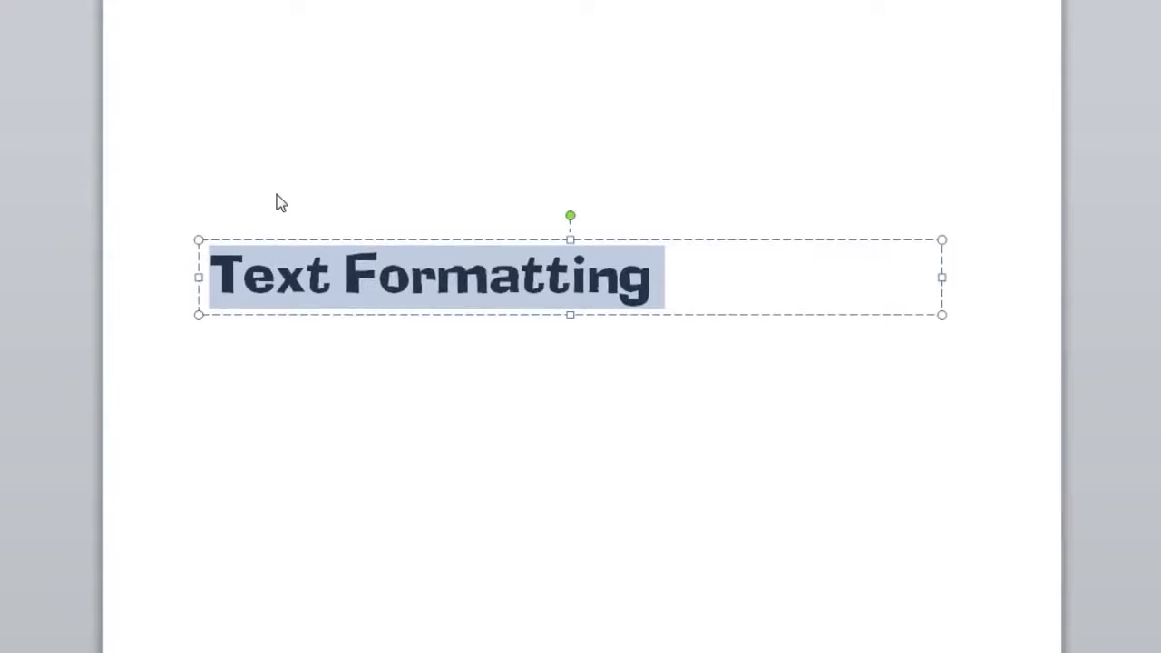
Select the "Text Formatting" text box and increase its font size to 72
left_click(200, 241)
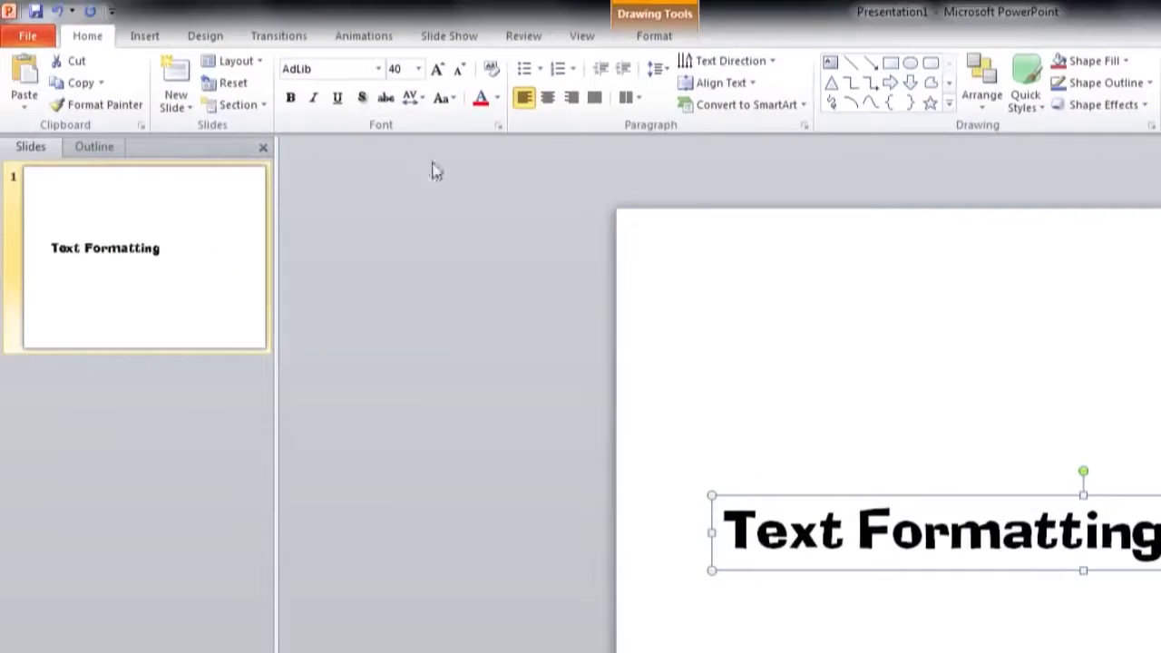
left_click(417, 69)
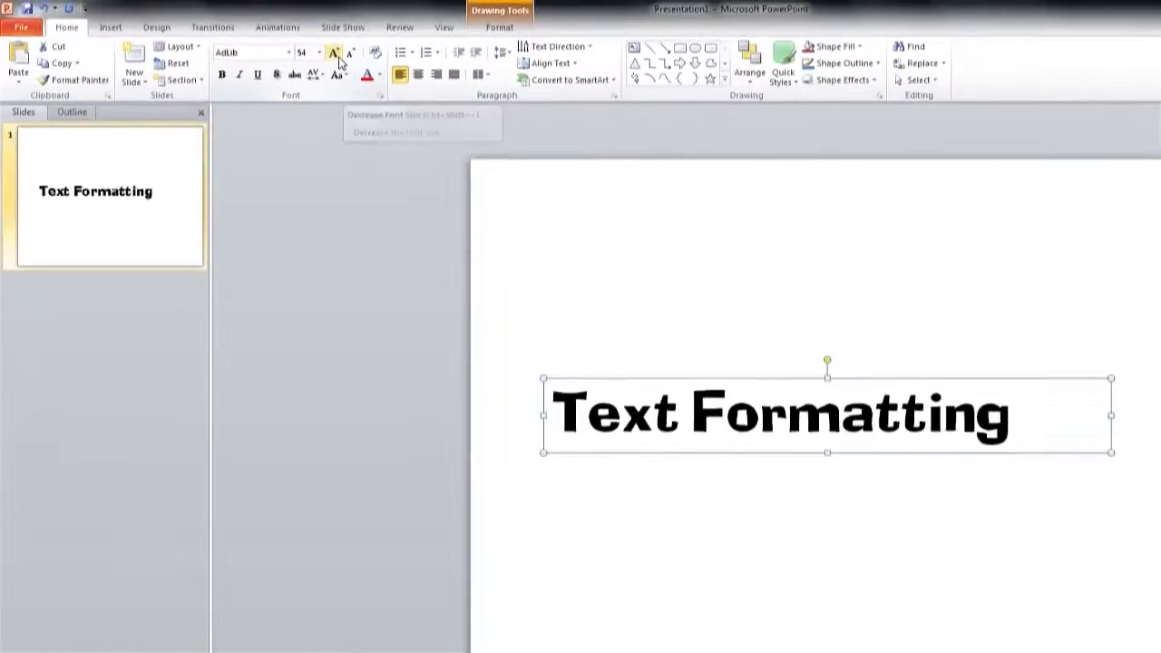
left_click(536, 88)
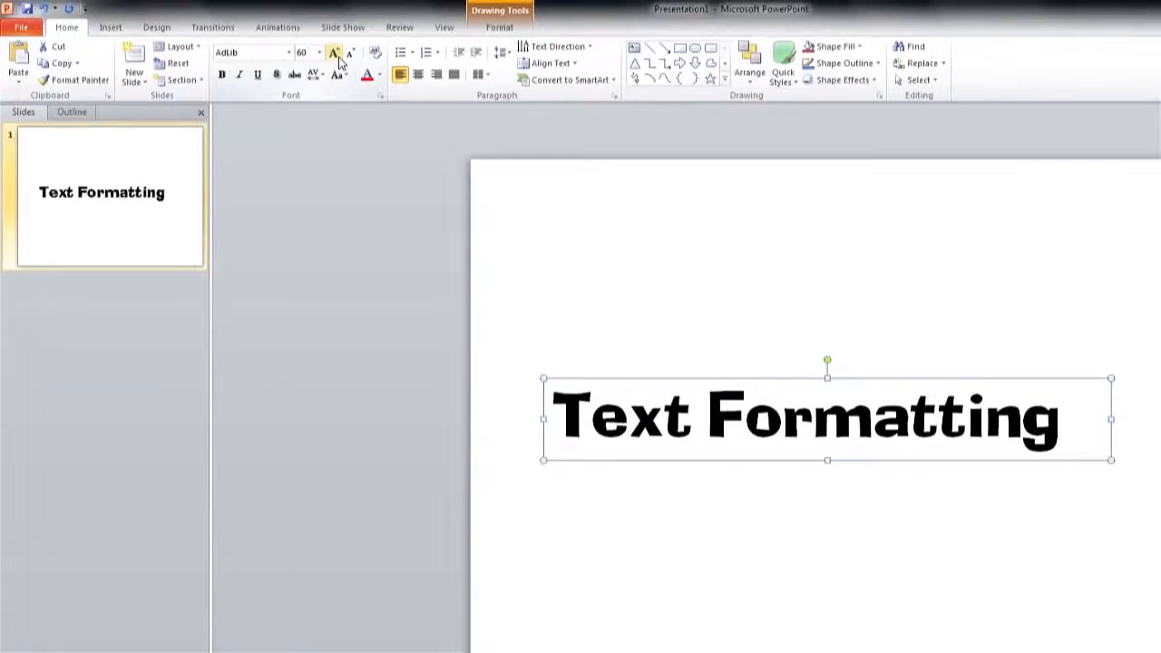
left_click(334, 54)
left_click(335, 54)
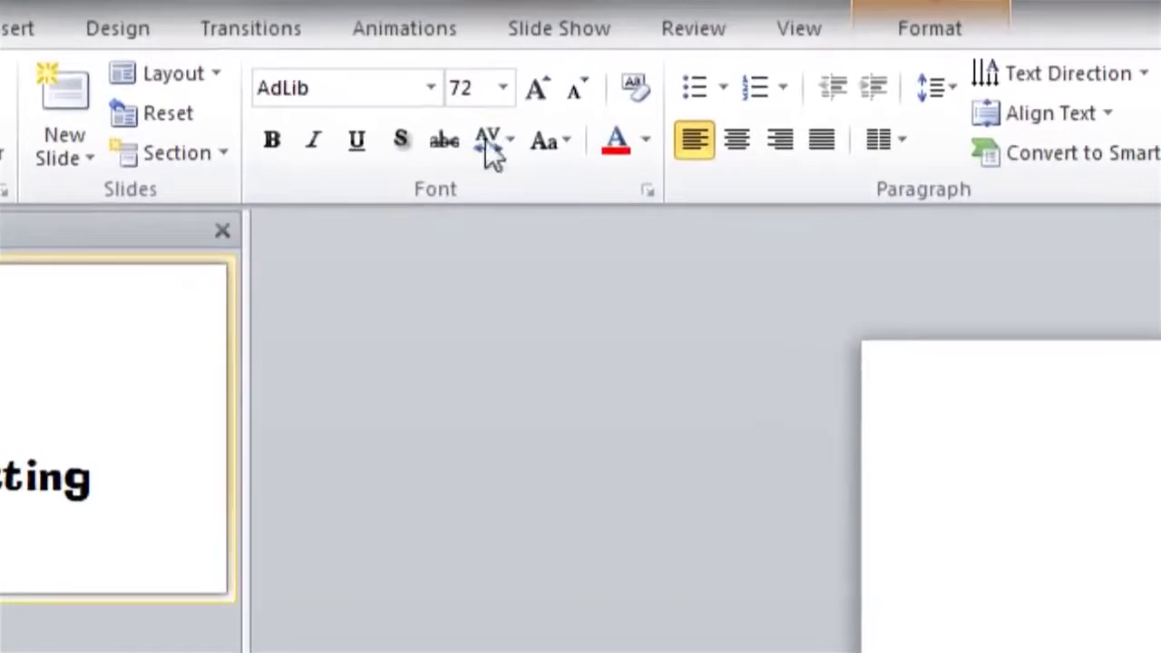
Set the font size of the "Text Formatting" text box to 12
left_click(305, 52)
type("12")
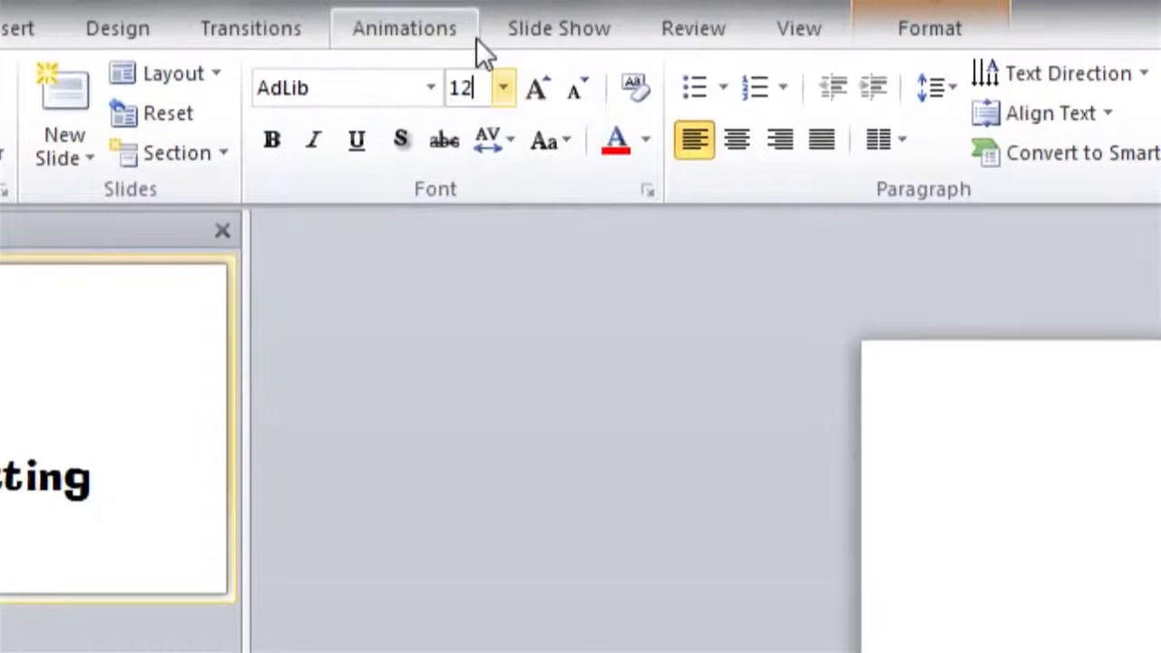
key("Return")
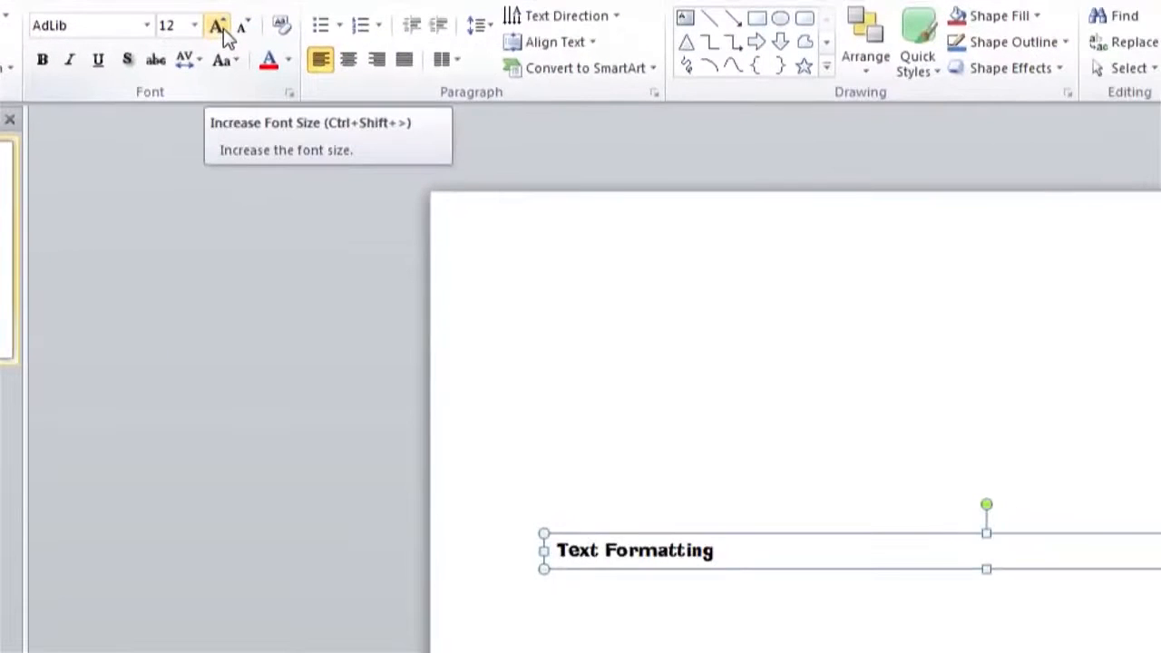
Increase the font size of the "Text Formatting" text one increment at a time up to 24
left_click(223, 28)
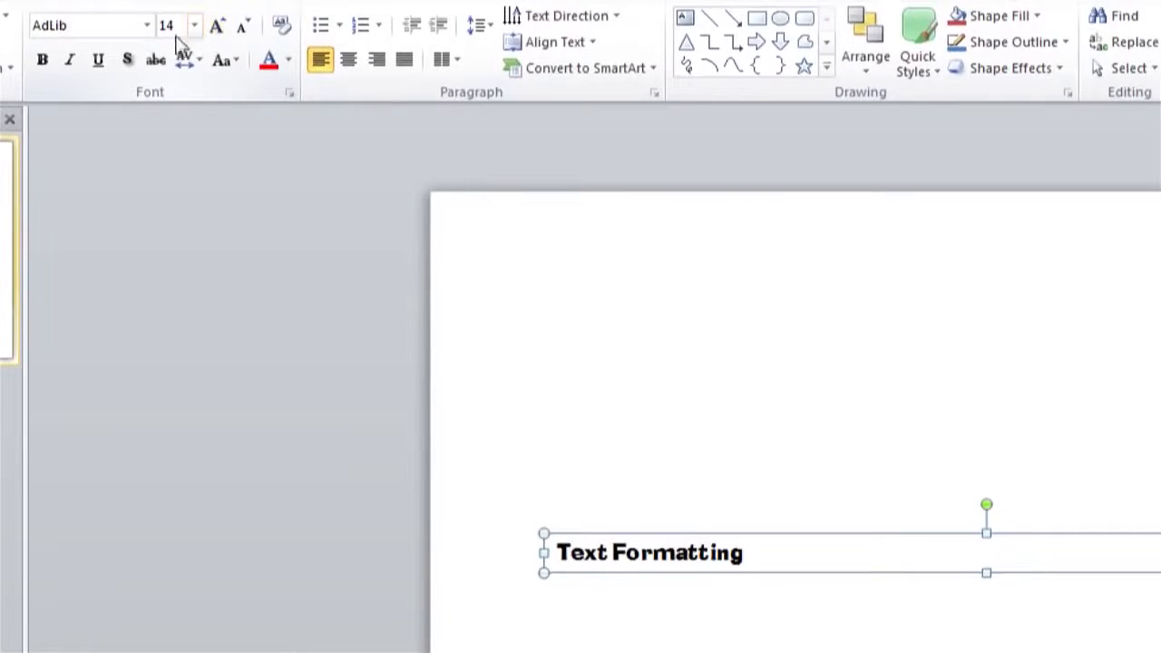
left_click(223, 31)
left_click(223, 32)
left_click(223, 32)
left_click(223, 32)
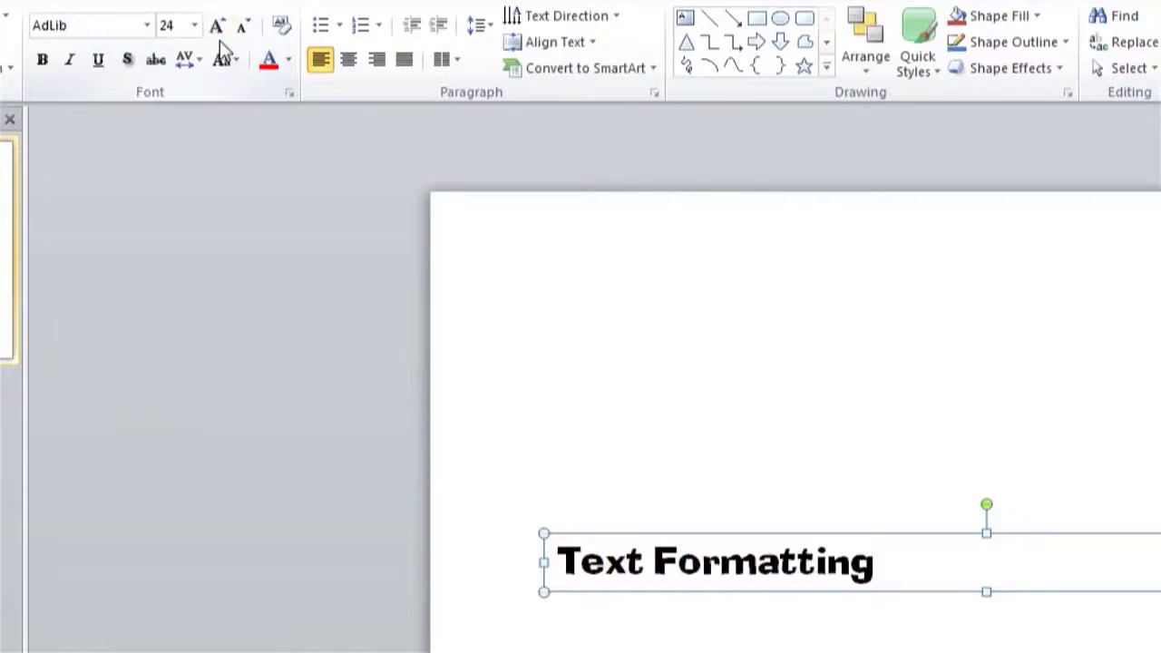
Vary the "Text Formatting" font size incrementally, down to 20, up to 32 and back down to 24
left_click(239, 27)
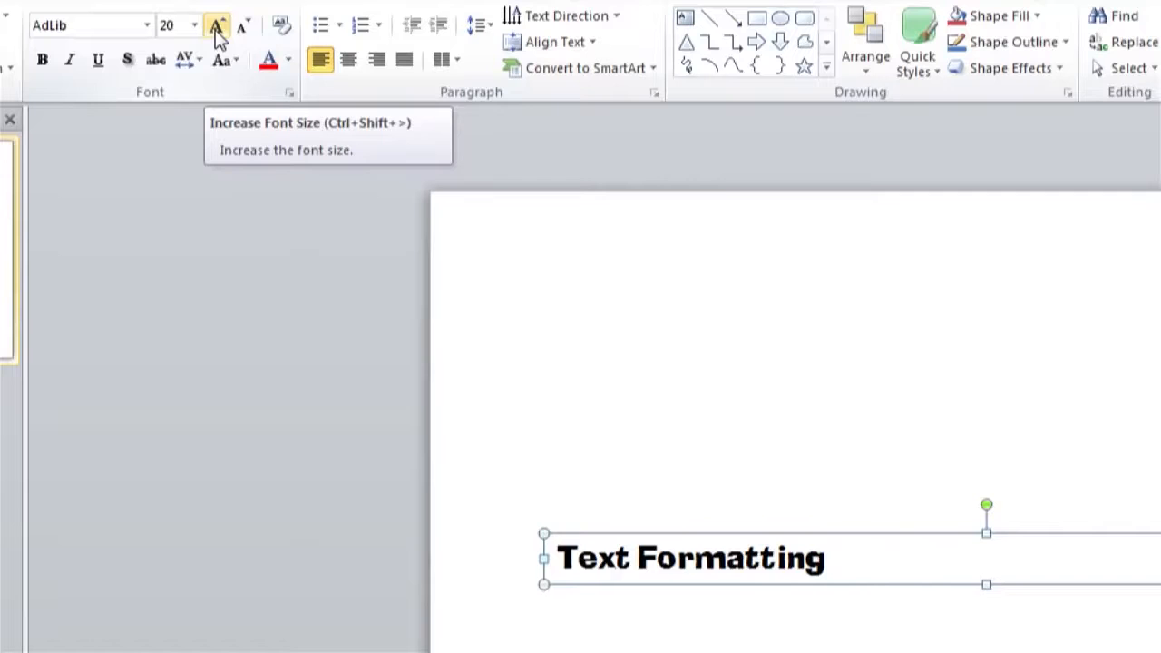
left_click(218, 29)
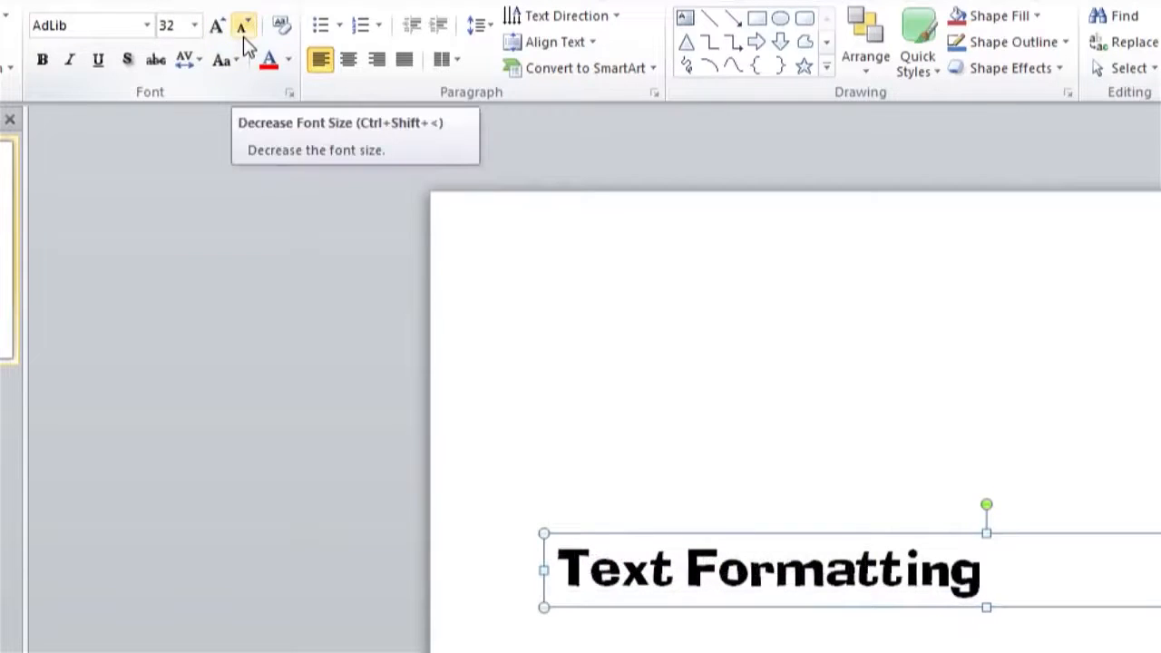
left_click(244, 27)
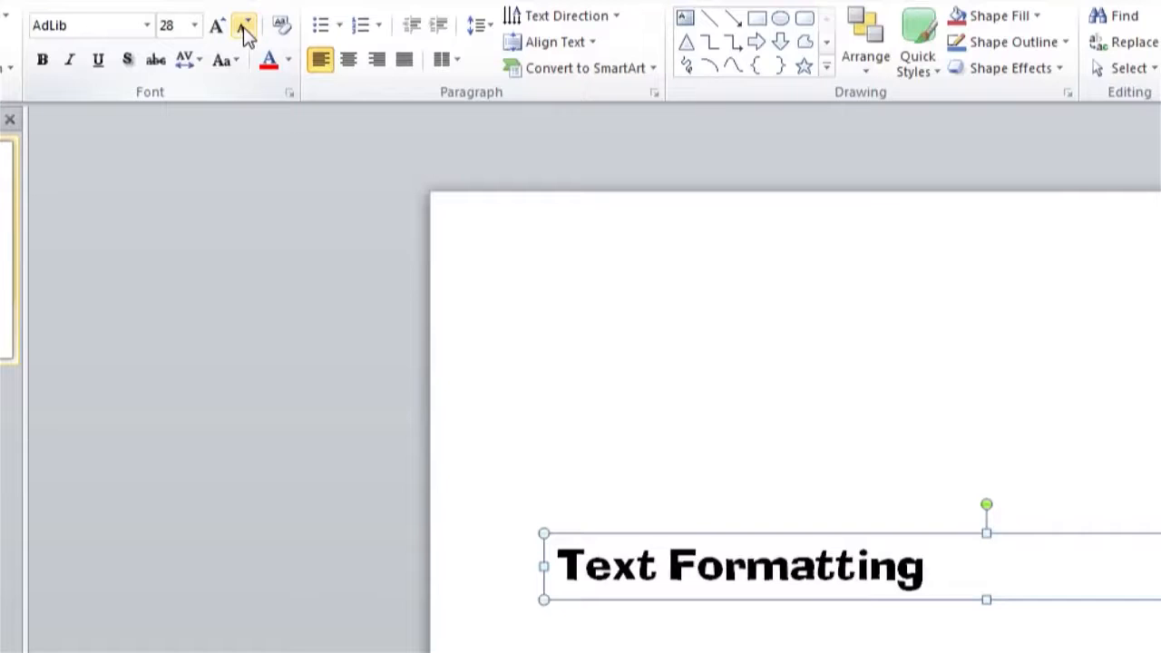
left_click(245, 28)
Set the "Text Formatting" font size to 32 and decrease it one increment to 28
left_click(194, 25)
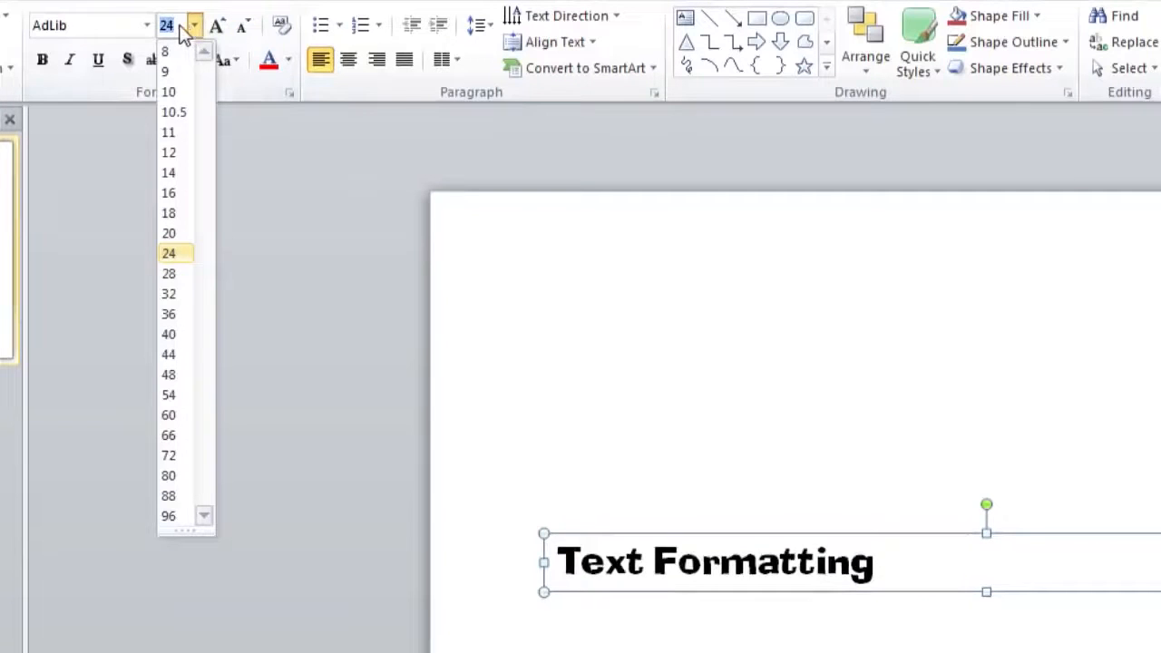
left_click(171, 296)
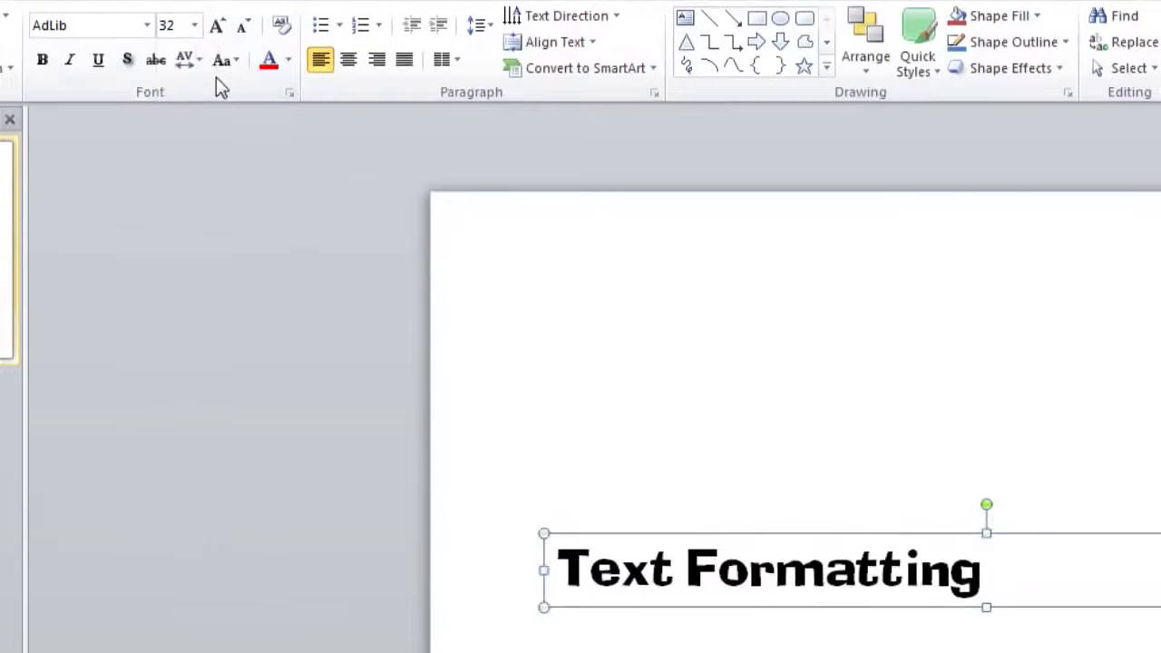
left_click(244, 27)
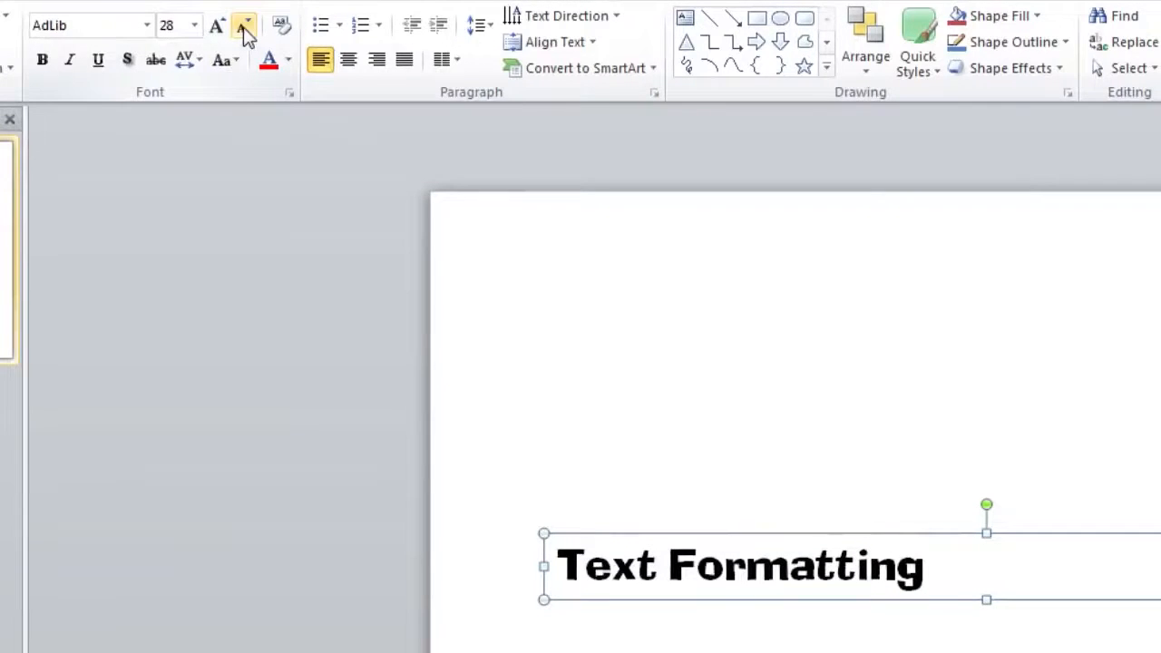
Set the "Text Formatting" font size to 20 and decrease it one increment to 18
left_click(194, 25)
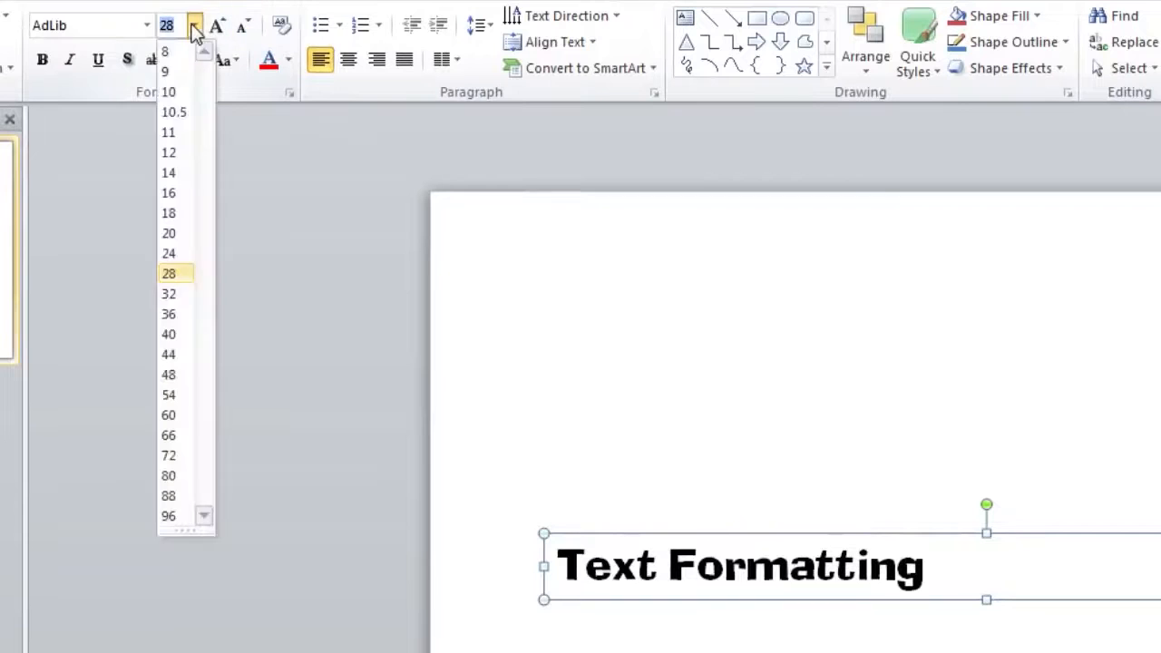
left_click(168, 234)
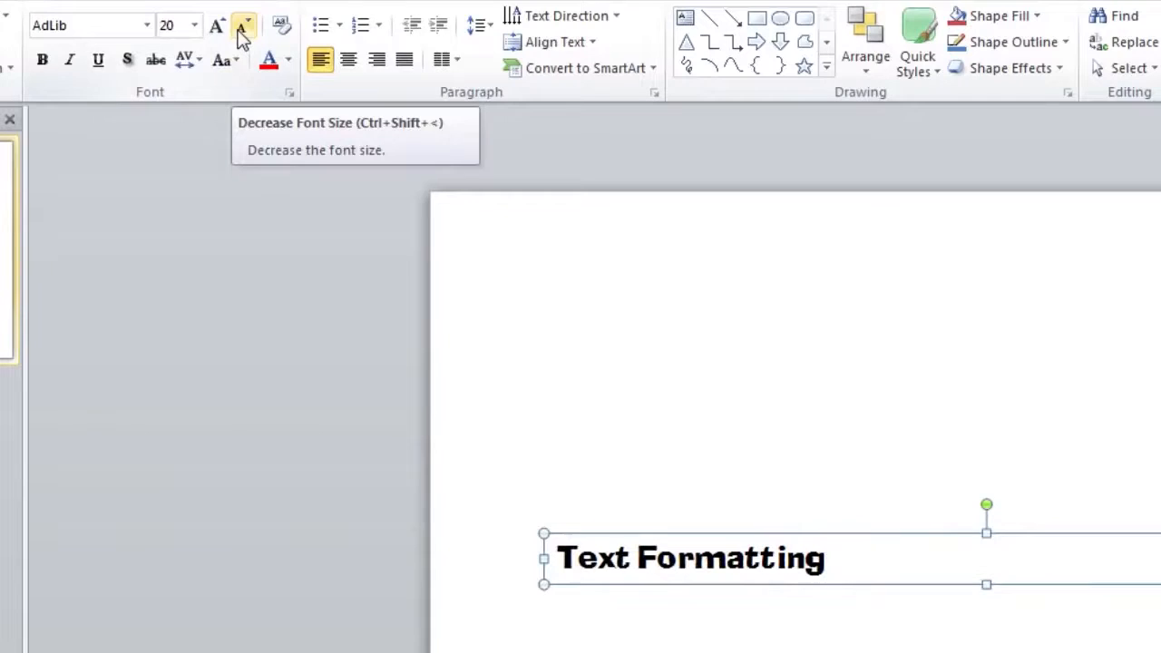
left_click(242, 30)
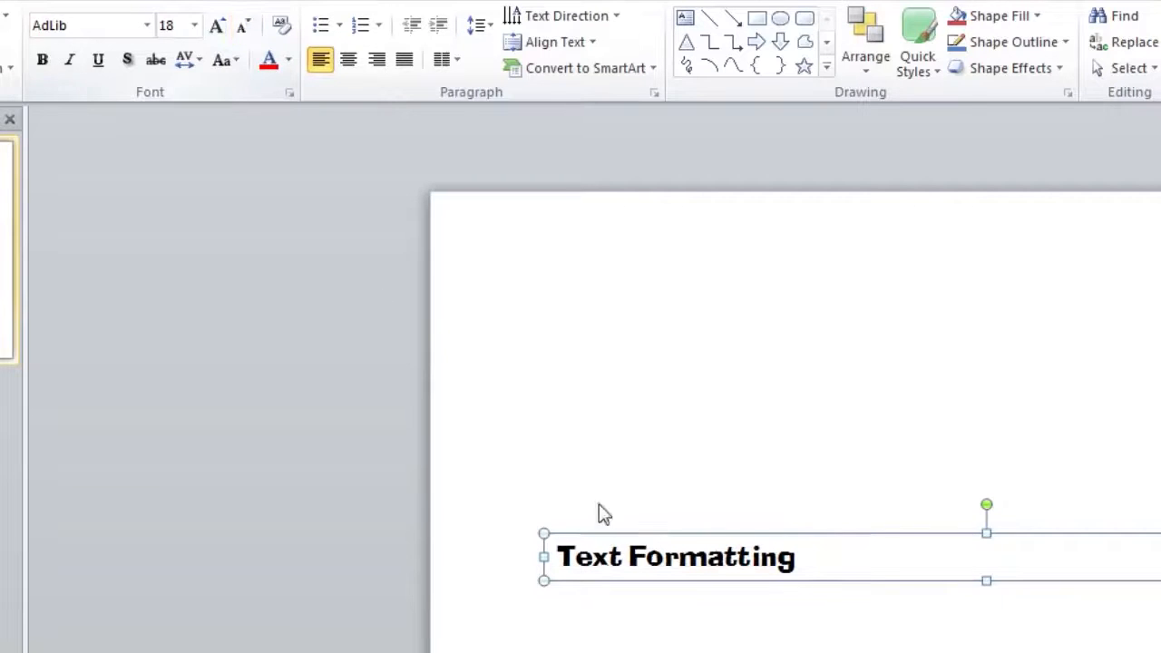
left_click(536, 338)
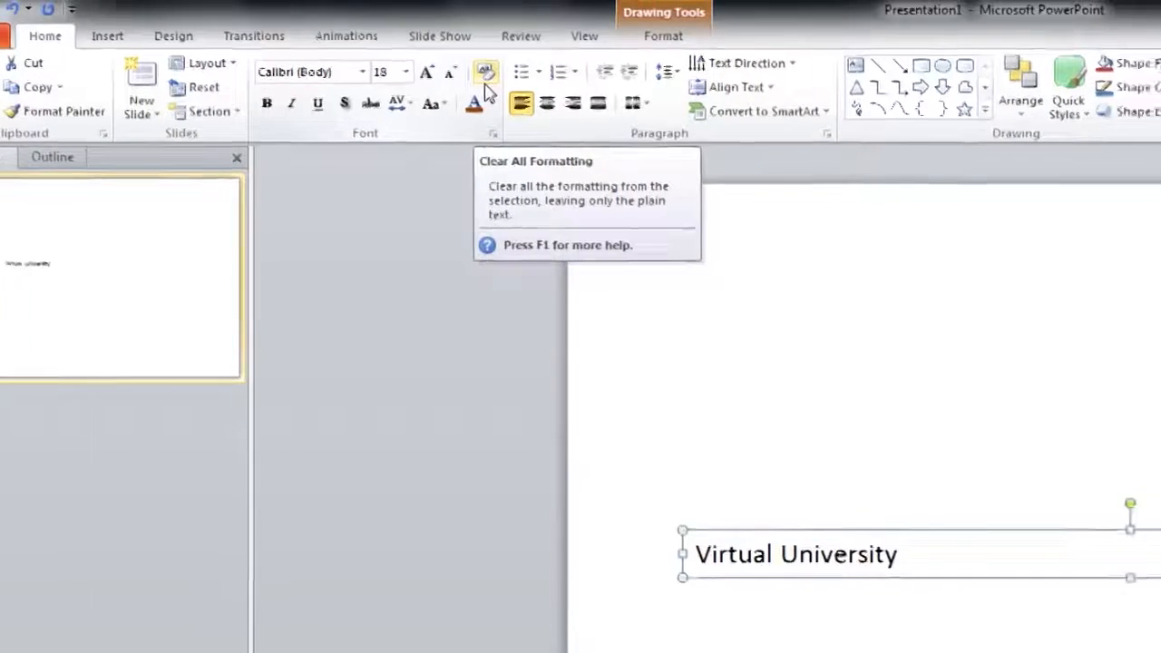
Select the "Virtual University" text, make it bold and set its font size to 40
left_click(444, 559)
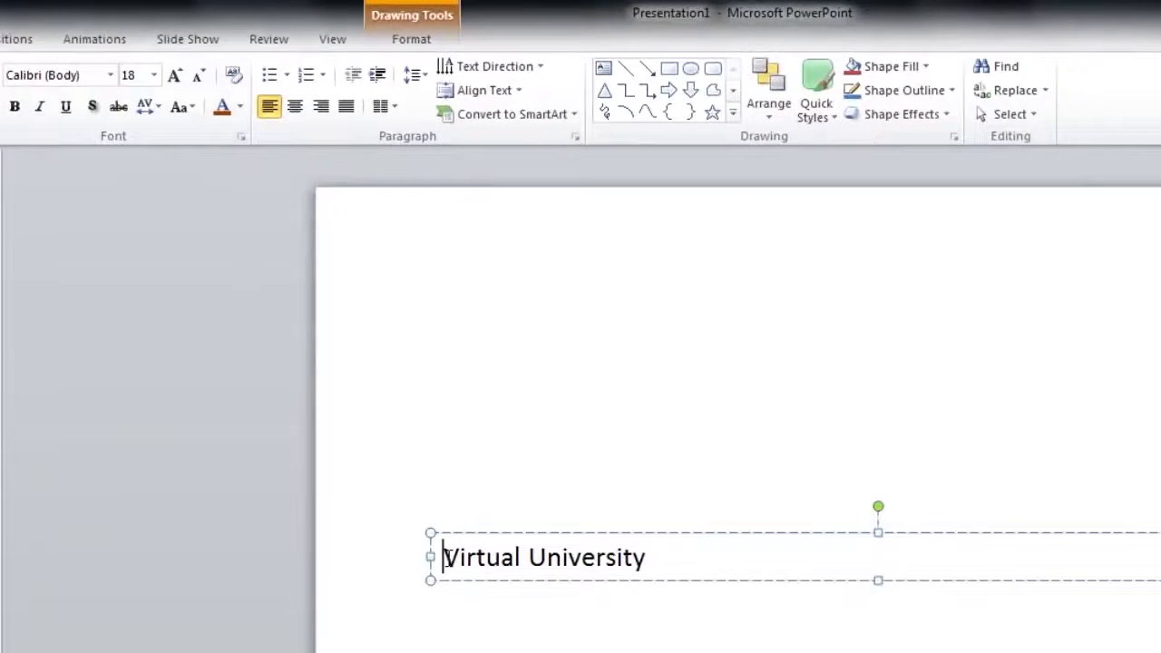
left_click_drag(445, 559, 627, 562)
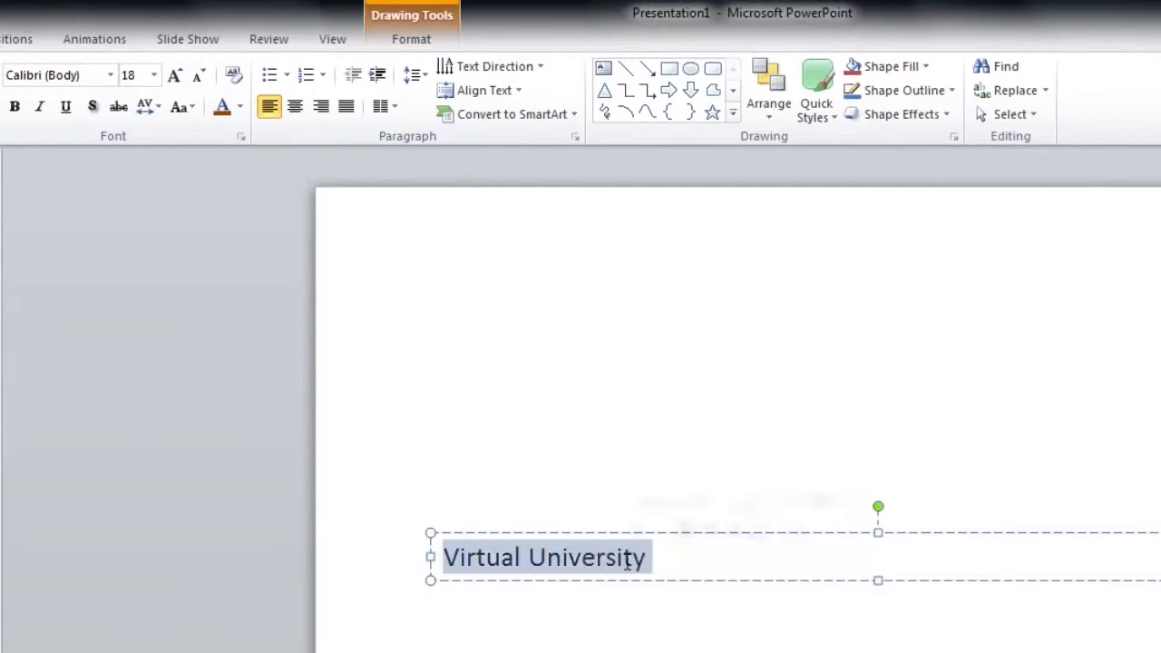
left_click(16, 106)
left_click(154, 75)
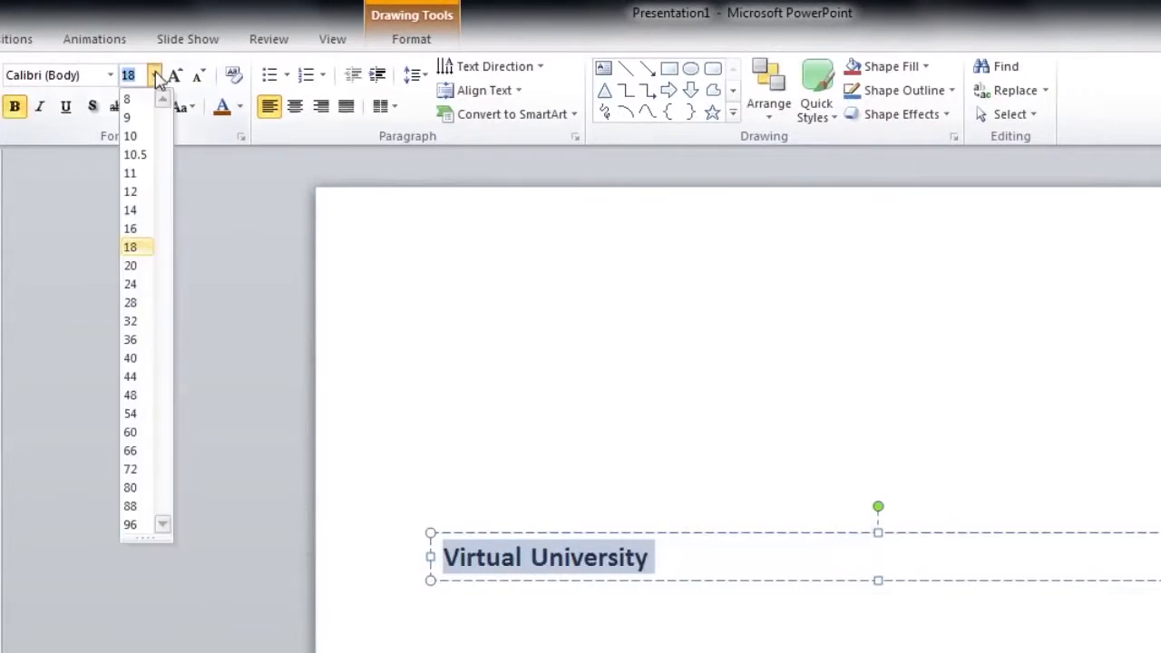
left_click(136, 357)
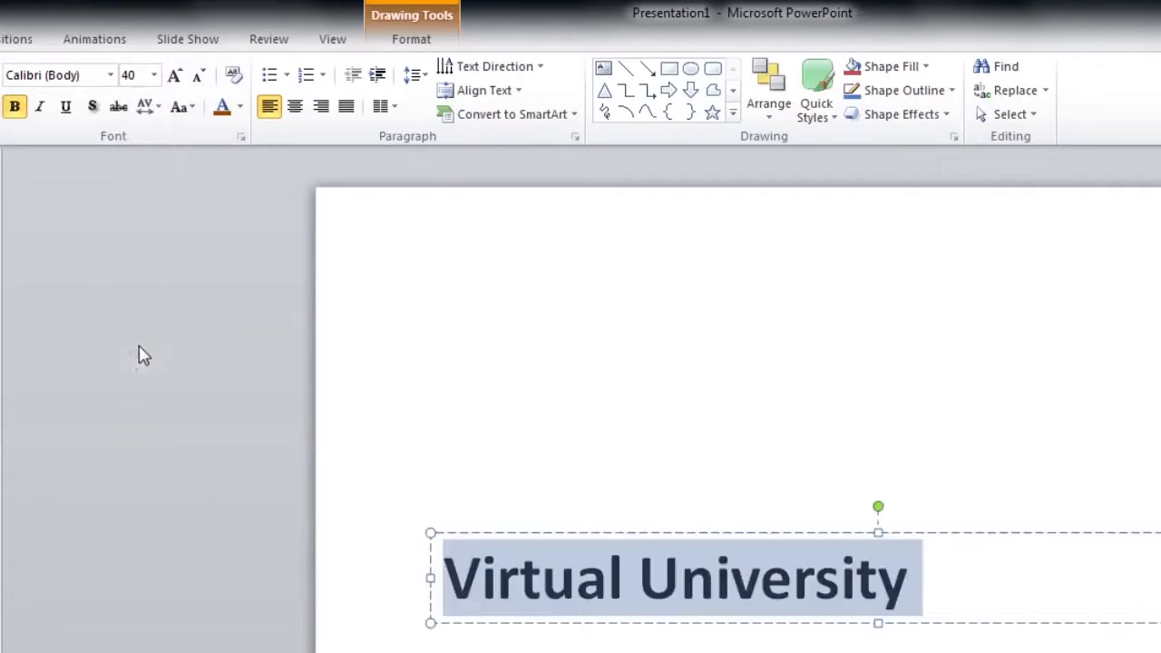
Underline and italicize the "Virtual University" text and change its font color to standard red
left_click(65, 107)
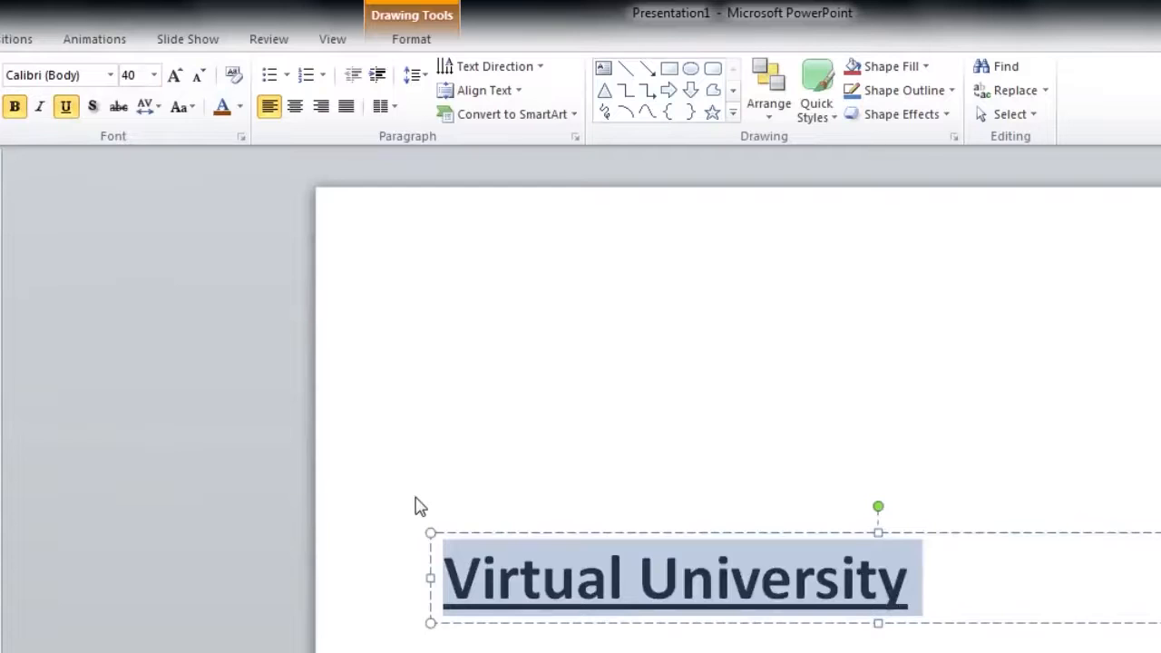
left_click(42, 108)
left_click(241, 107)
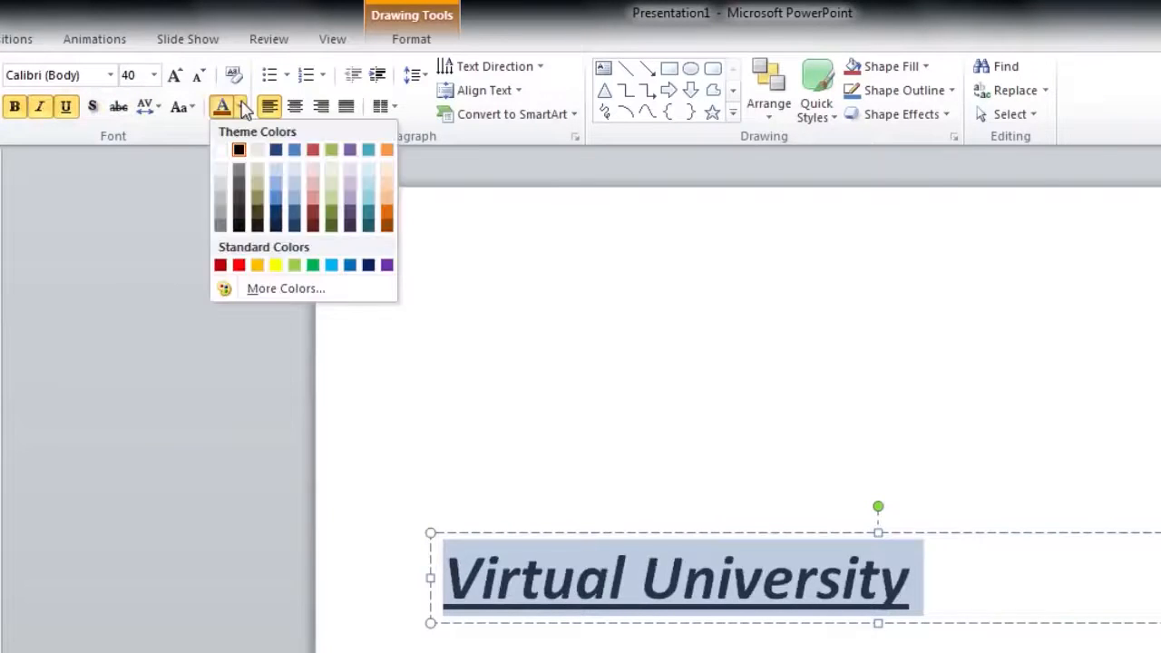
left_click(238, 264)
Select the whole "Virtual University" text box and clear all its formatting
left_click(663, 533)
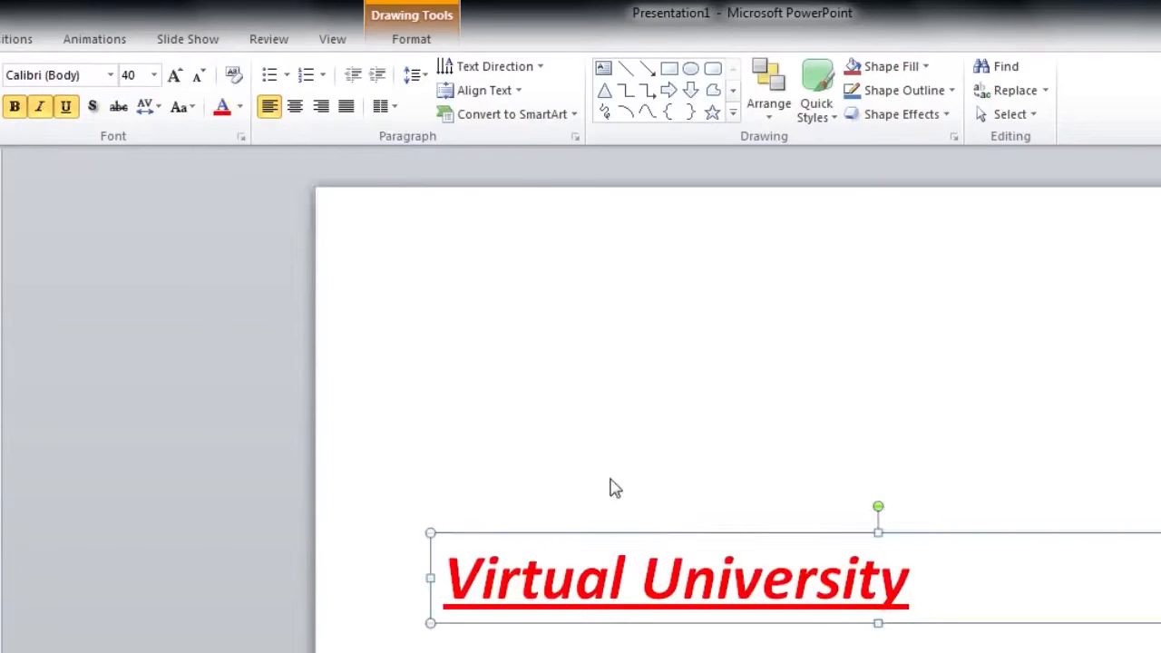
left_click(234, 80)
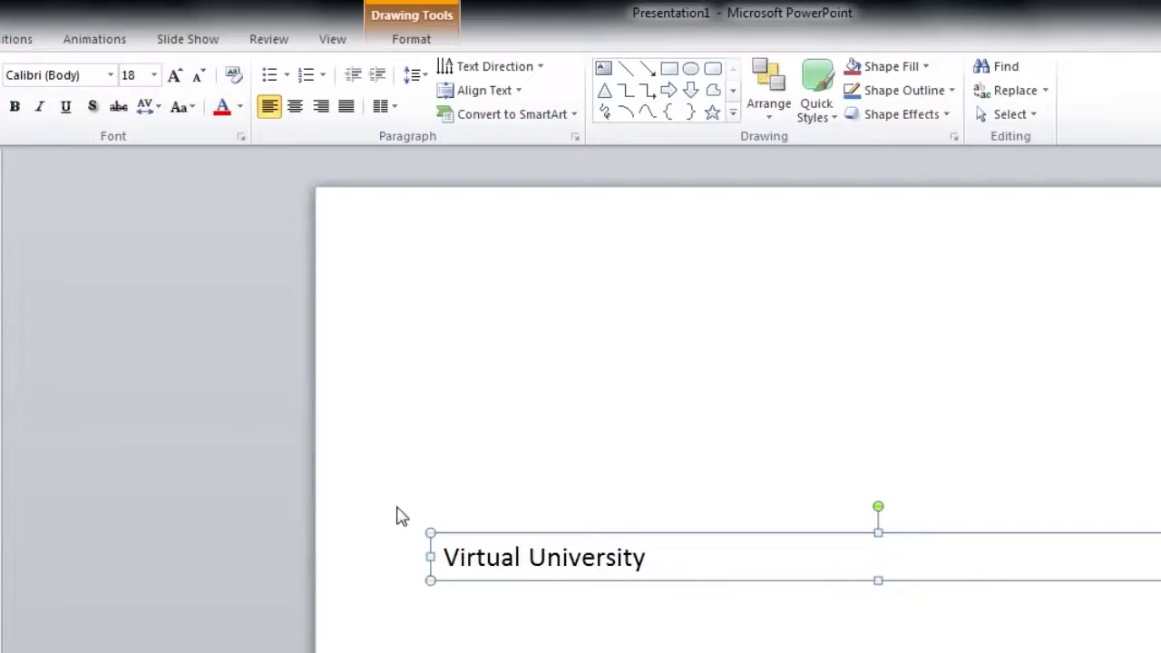
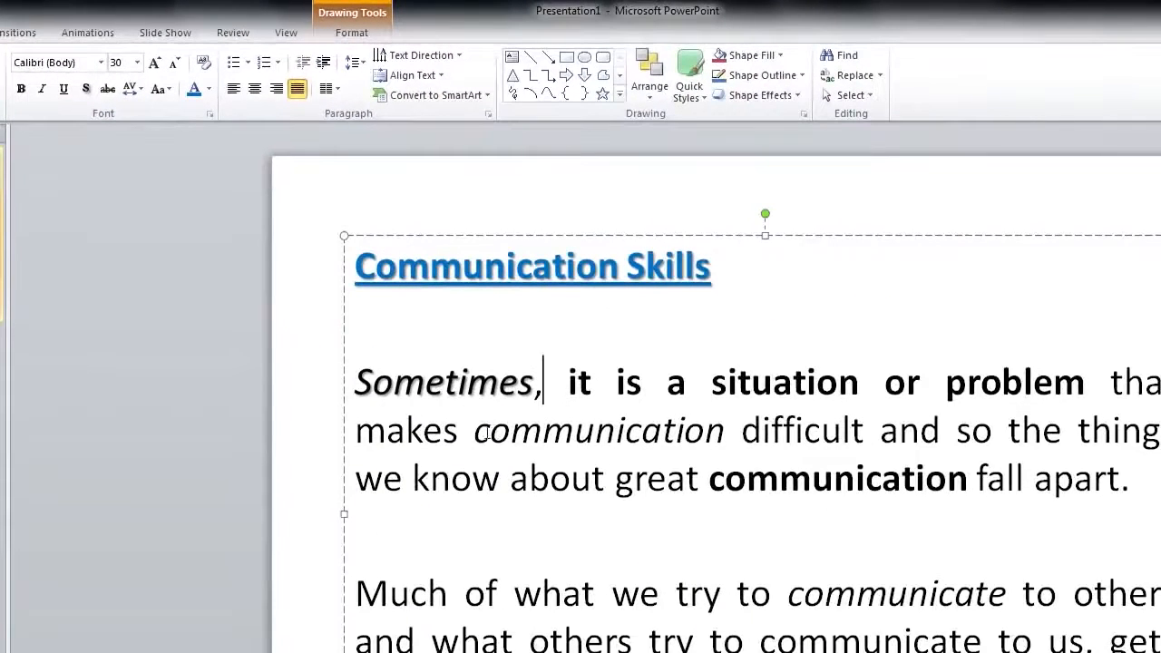
Apply strikethrough to the italic word "communication" in the first paragraph and to "misunderstood" in the second paragraph
left_click_drag(477, 433, 725, 434)
left_click(107, 88)
left_click(501, 474)
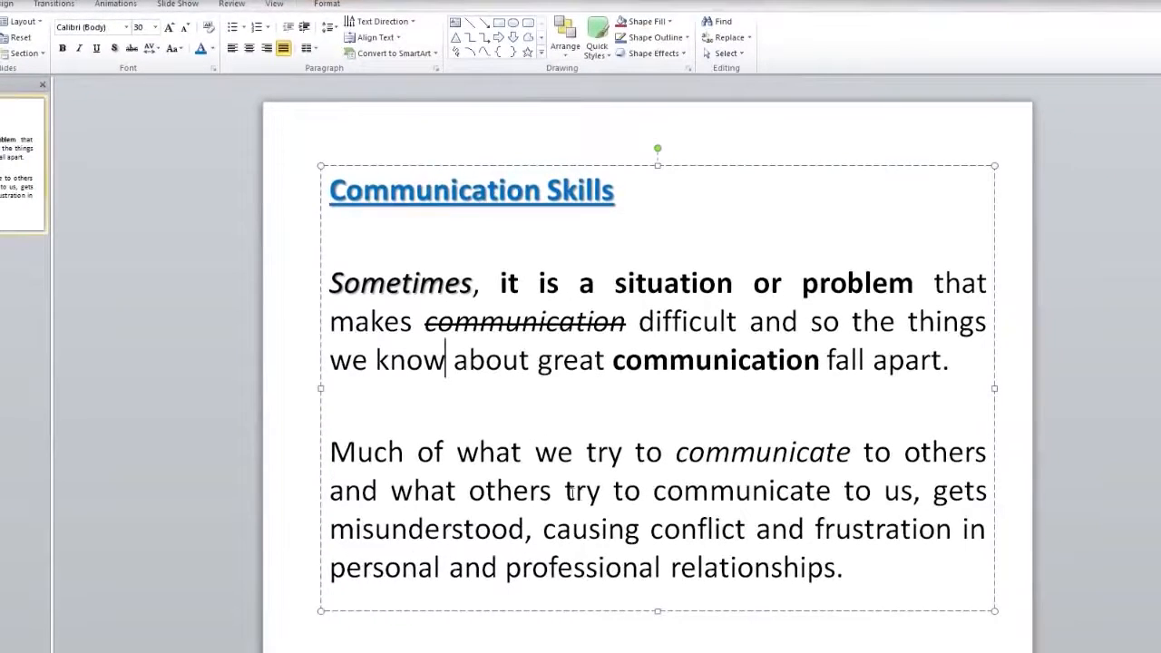
left_click_drag(330, 528, 524, 529)
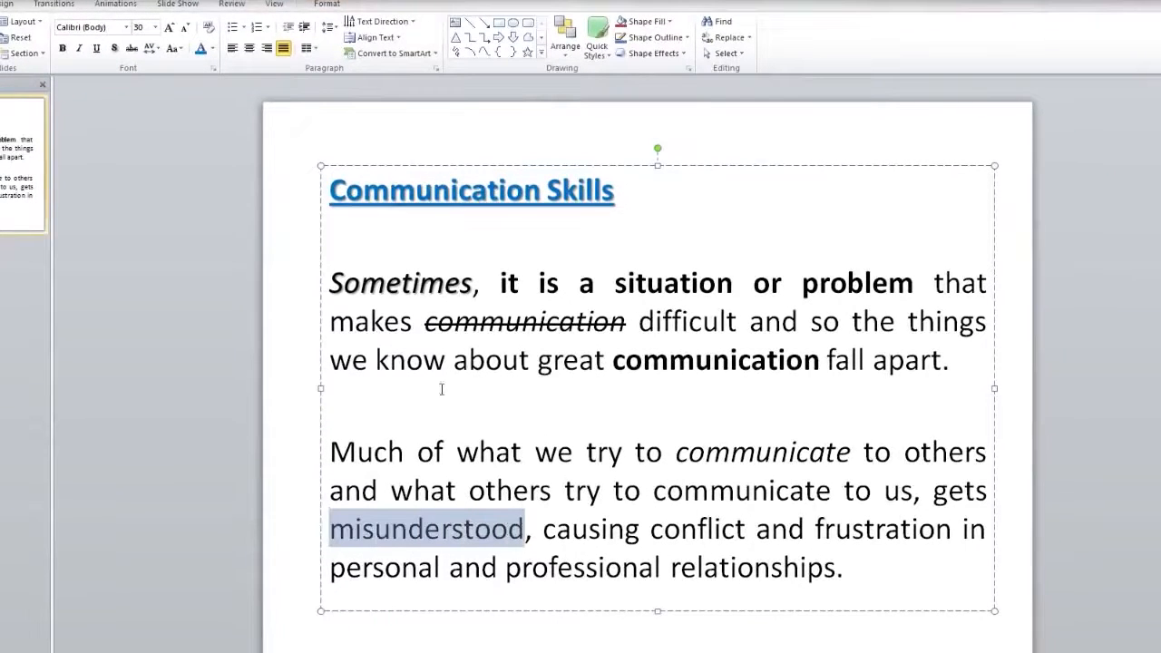
left_click(131, 48)
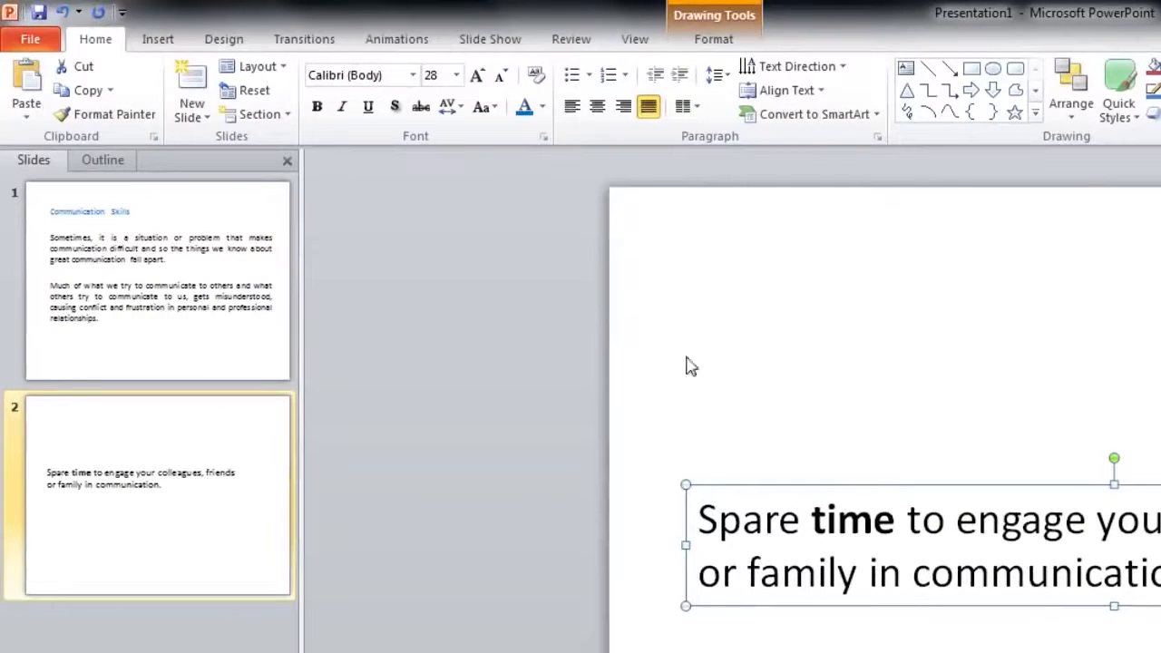
Preview the character spacing and case options for the "Spare time" text box, choosing Normal spacing and Sentence case
left_click(462, 107)
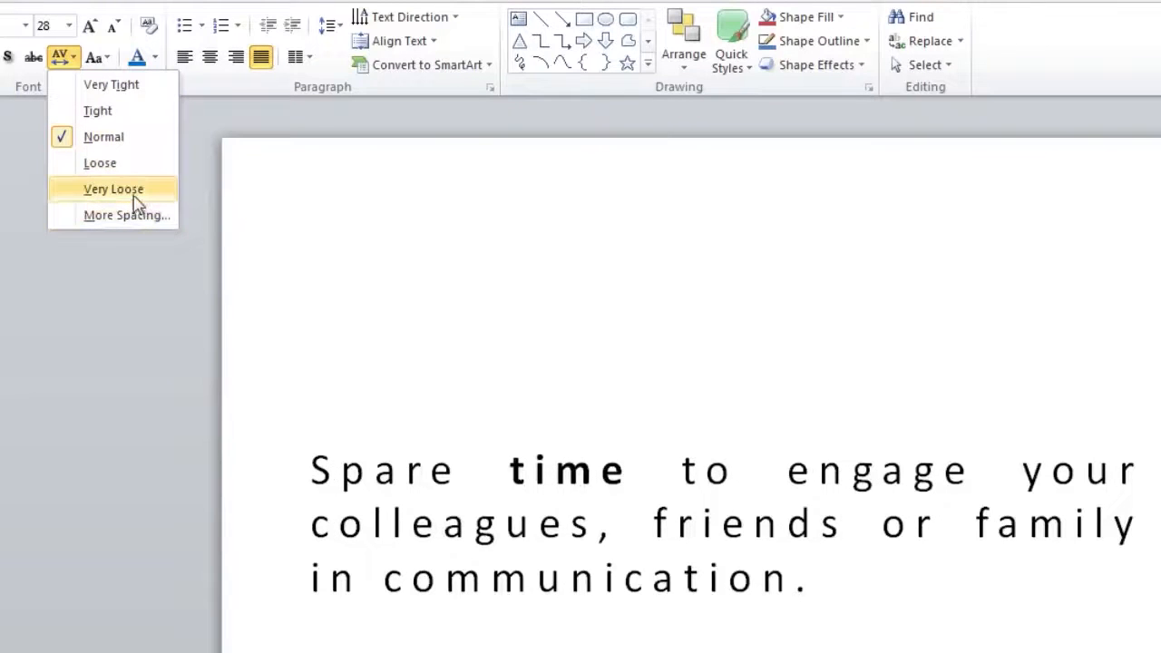
left_click(115, 138)
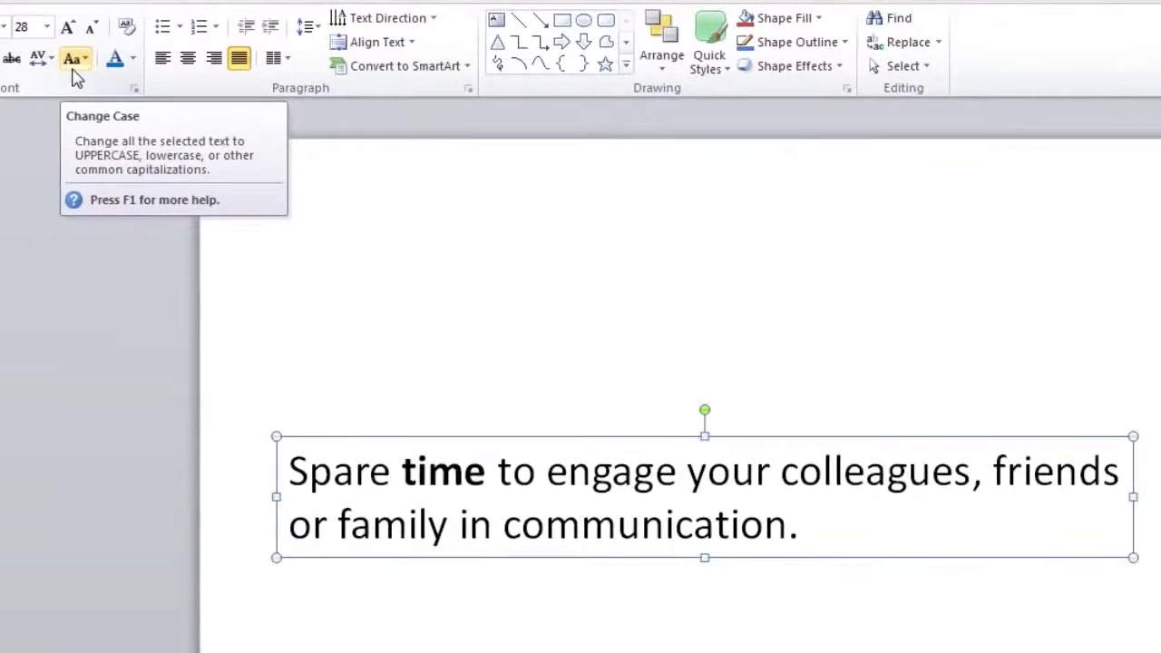
left_click(73, 67)
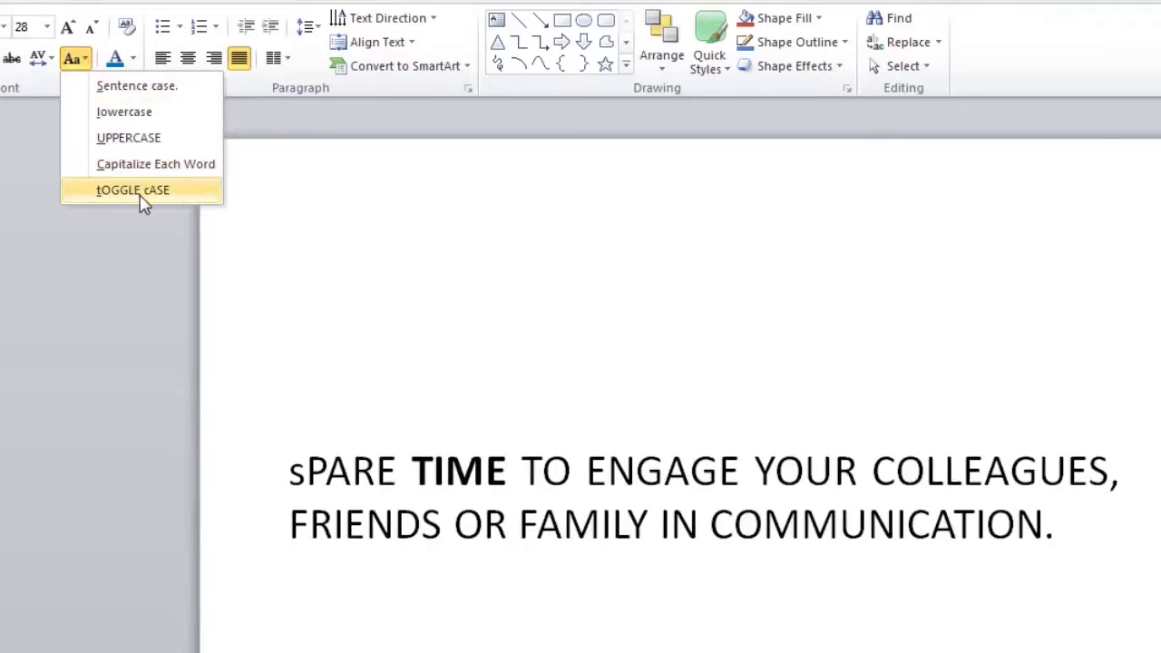
left_click(114, 88)
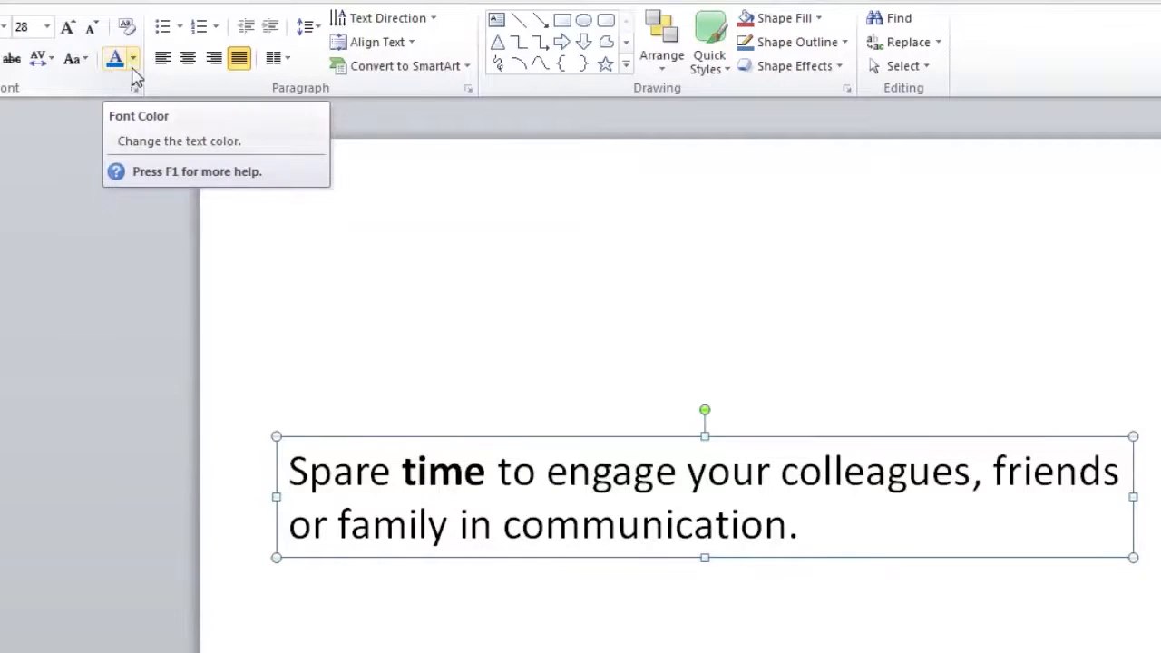
Change the font color of the "Spare time" text box to standard red
left_click(133, 63)
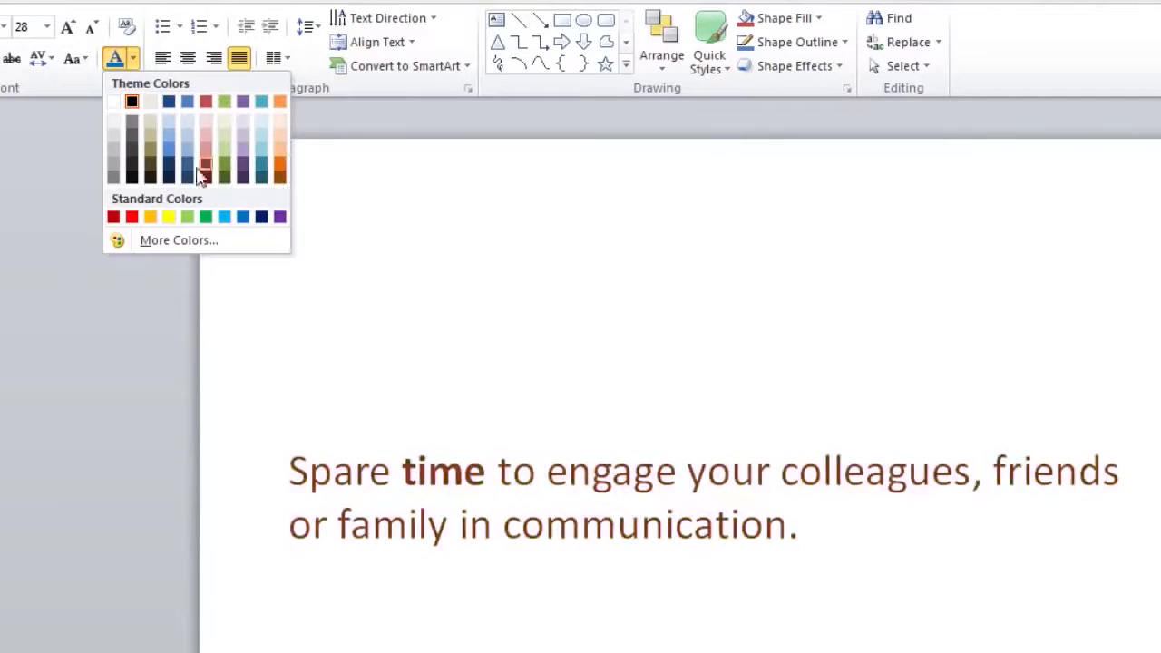
left_click(131, 217)
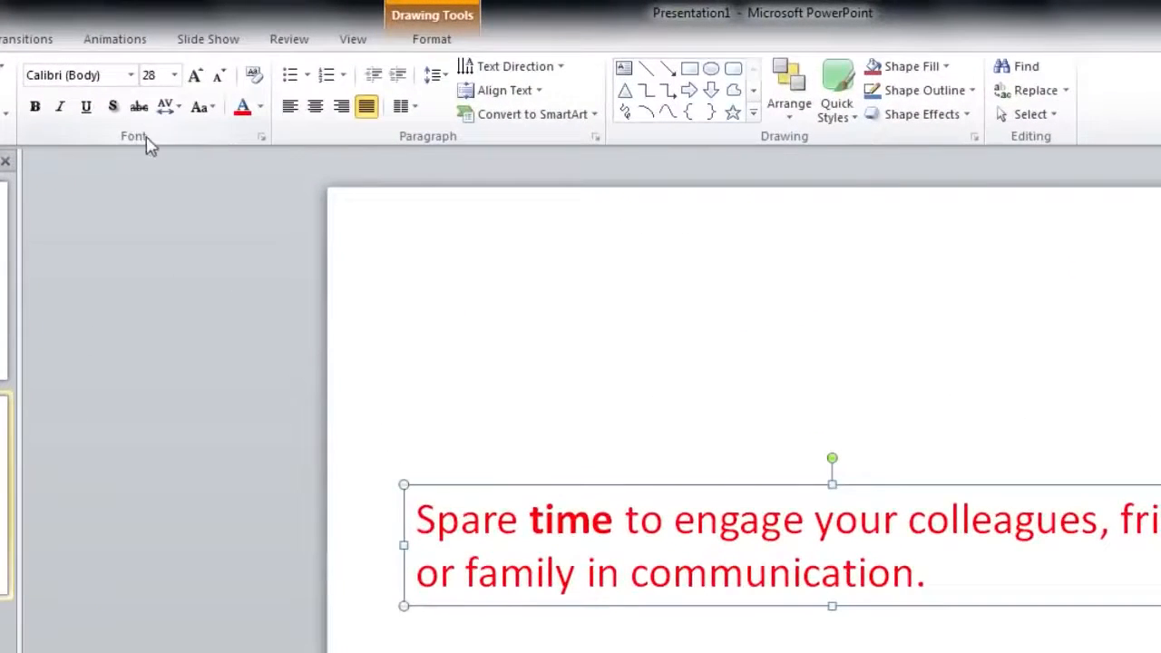
Open the detailed font settings for the text box and examine the character spacing, Latin text font and font style options
left_click(261, 139)
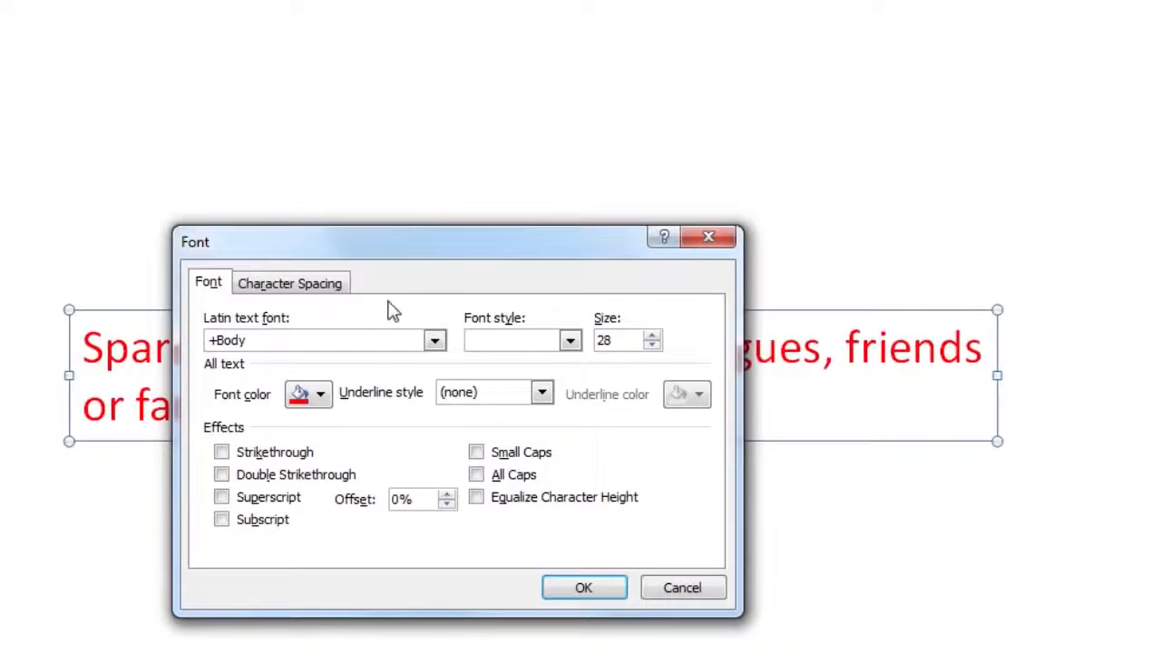
left_click(309, 284)
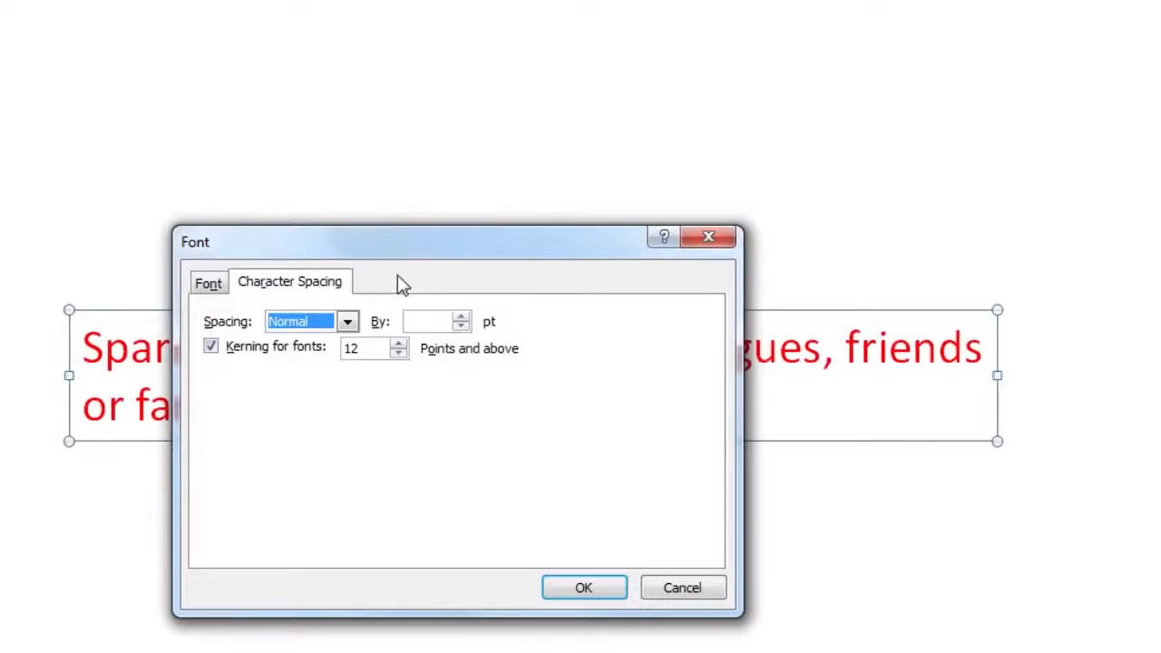
left_click(348, 322)
left_click(313, 321)
left_click(210, 285)
left_click(435, 341)
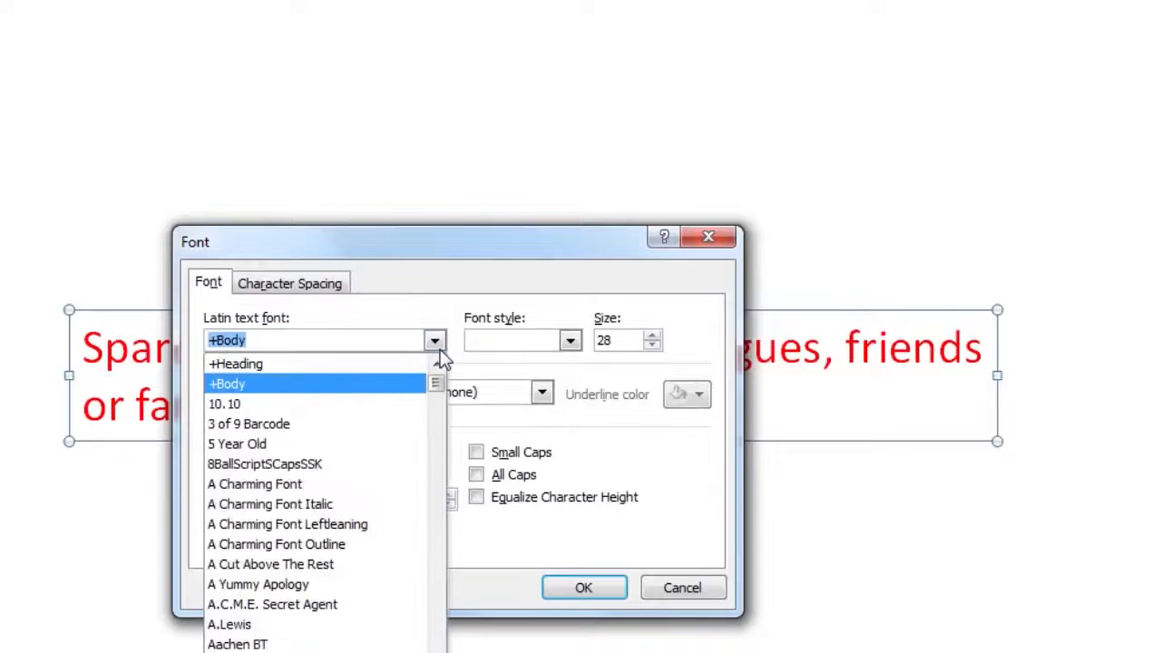
left_click(439, 353)
left_click(572, 343)
left_click(571, 344)
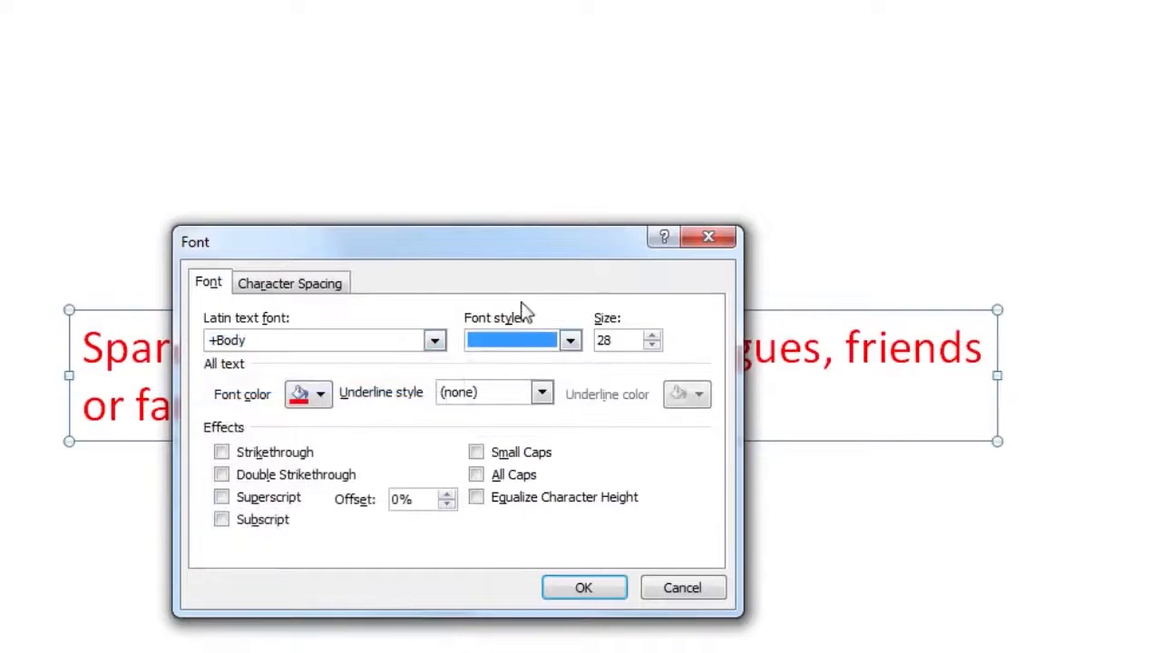
Set the text's underline style to heavy long dashes and the underline color to standard red
left_click(540, 394)
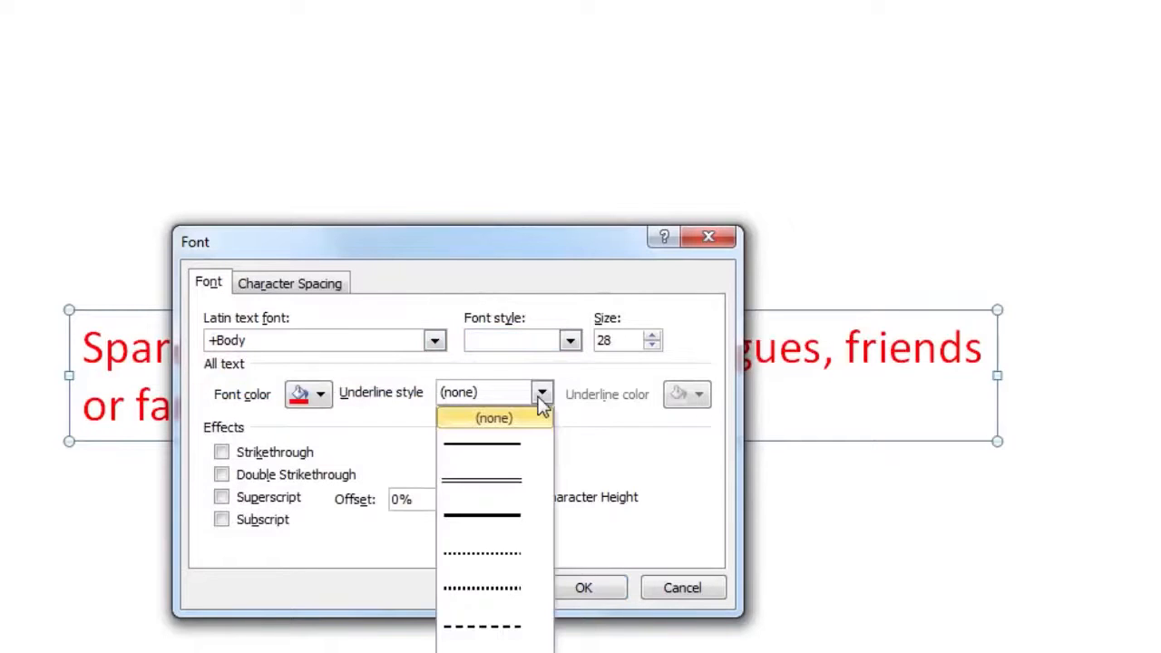
left_click(512, 481)
left_click(541, 392)
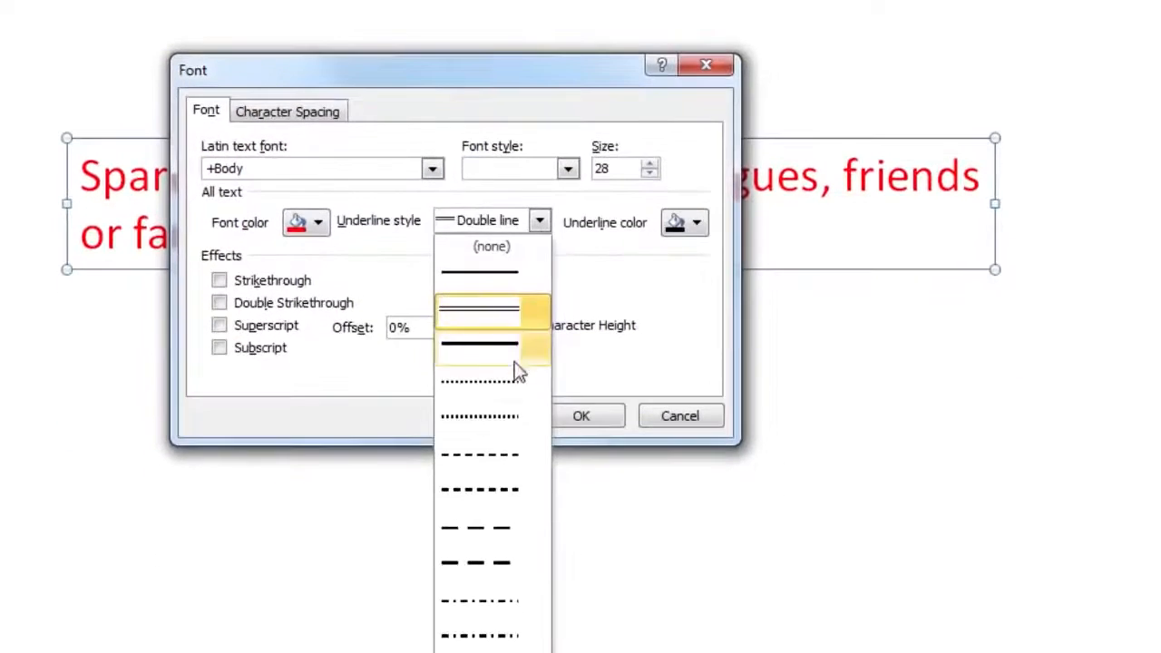
left_click(504, 570)
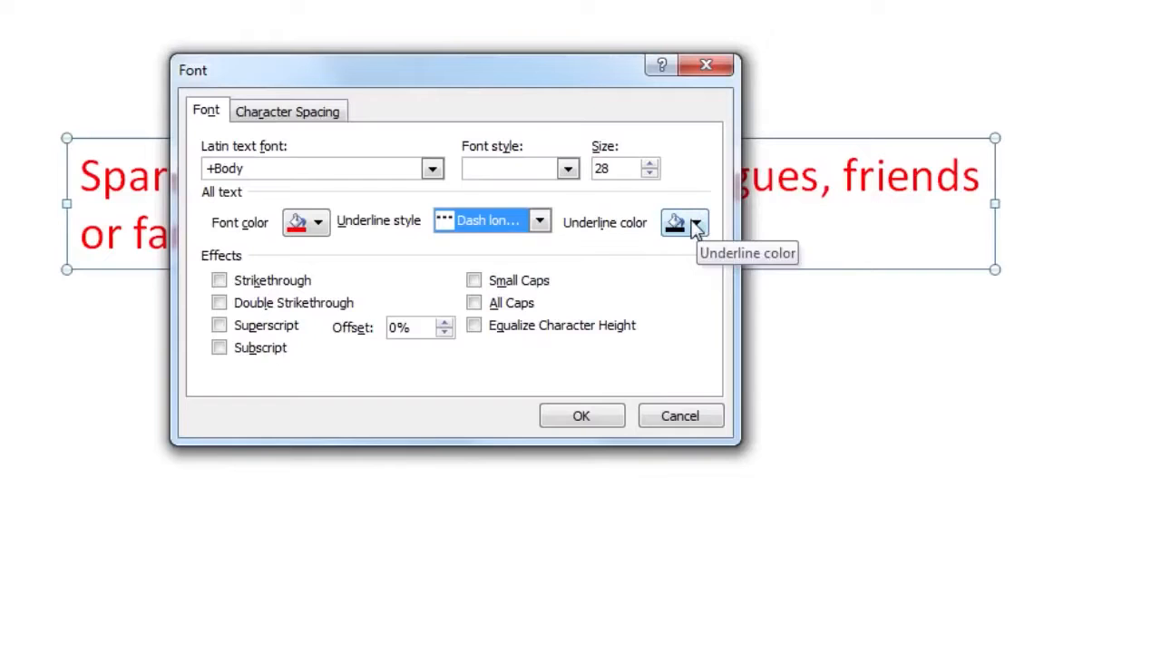
left_click(696, 226)
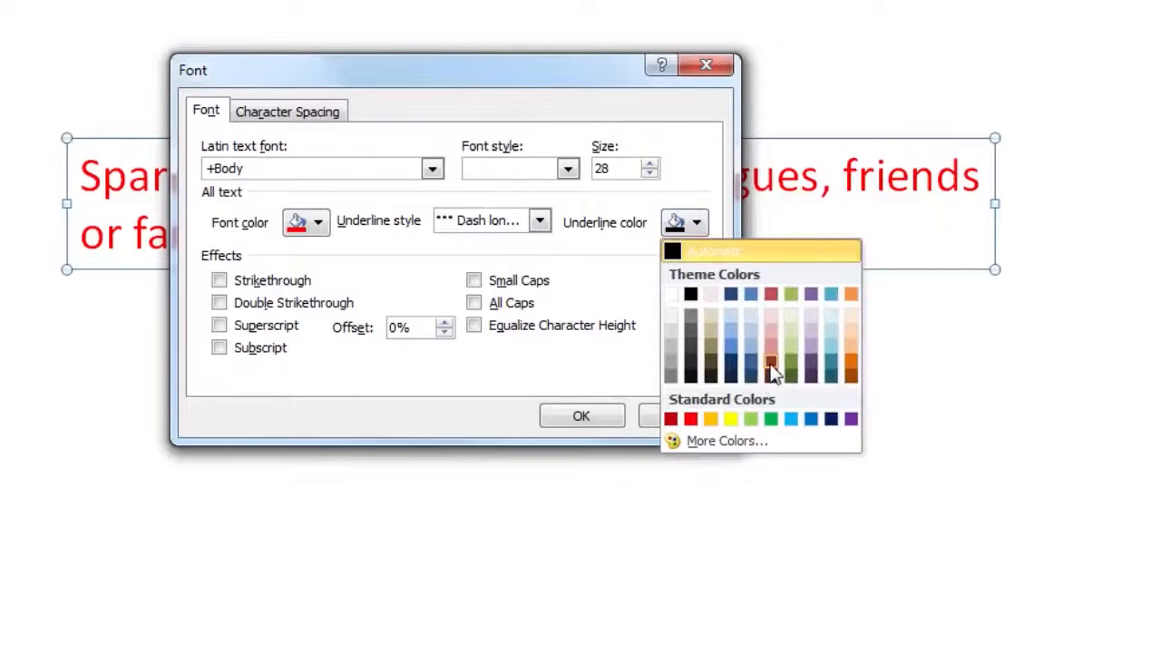
left_click(770, 364)
left_click(695, 225)
left_click(691, 418)
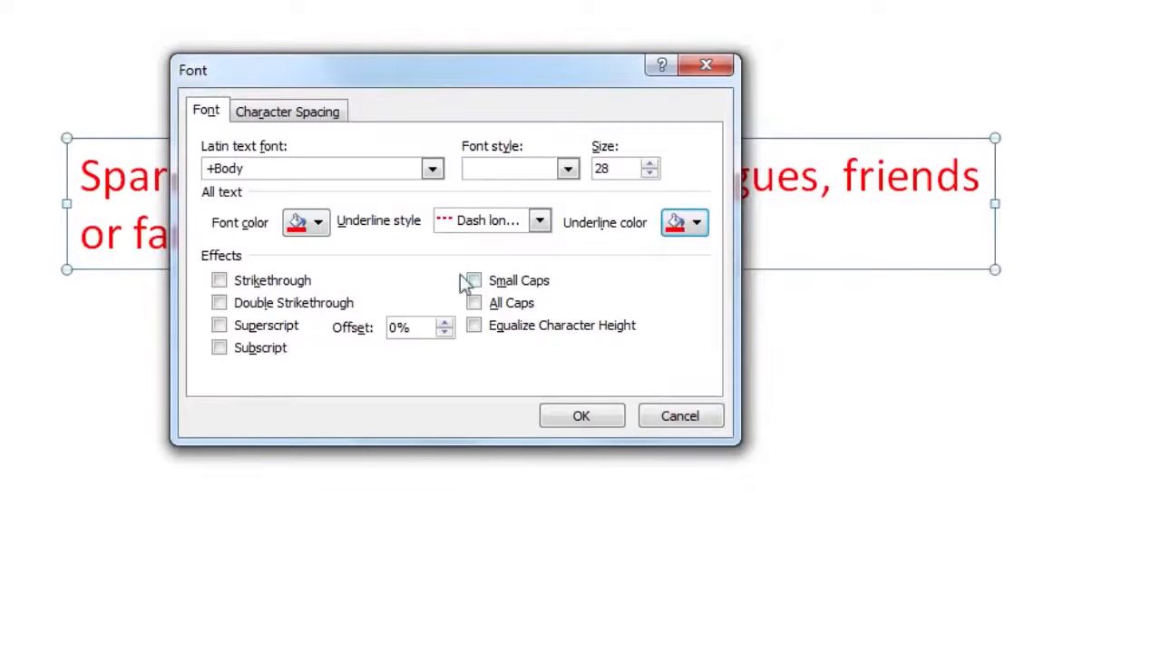
Turn on the Superscript effect and apply the font settings to the text box
left_click(219, 327)
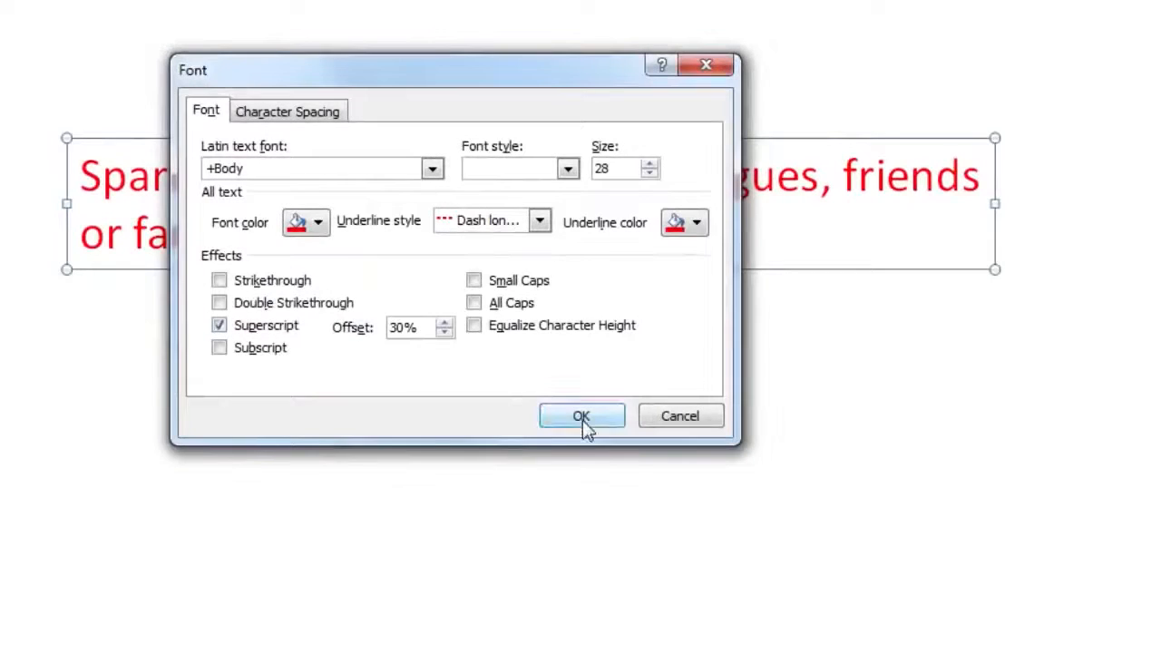
left_click(582, 417)
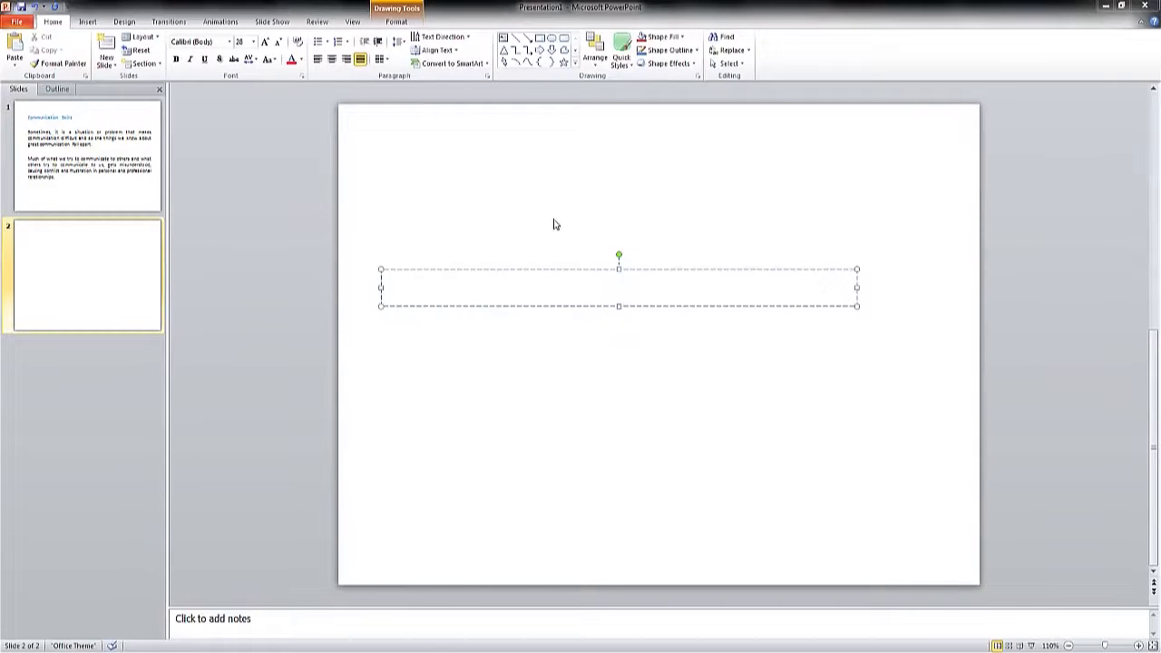
Enter "Virtual Uneversity of Pakistan" in the empty slide 2 text box and correct "Uneversity" to "University" with the spelling check
type("Virtual Uneversity of Pakistan")
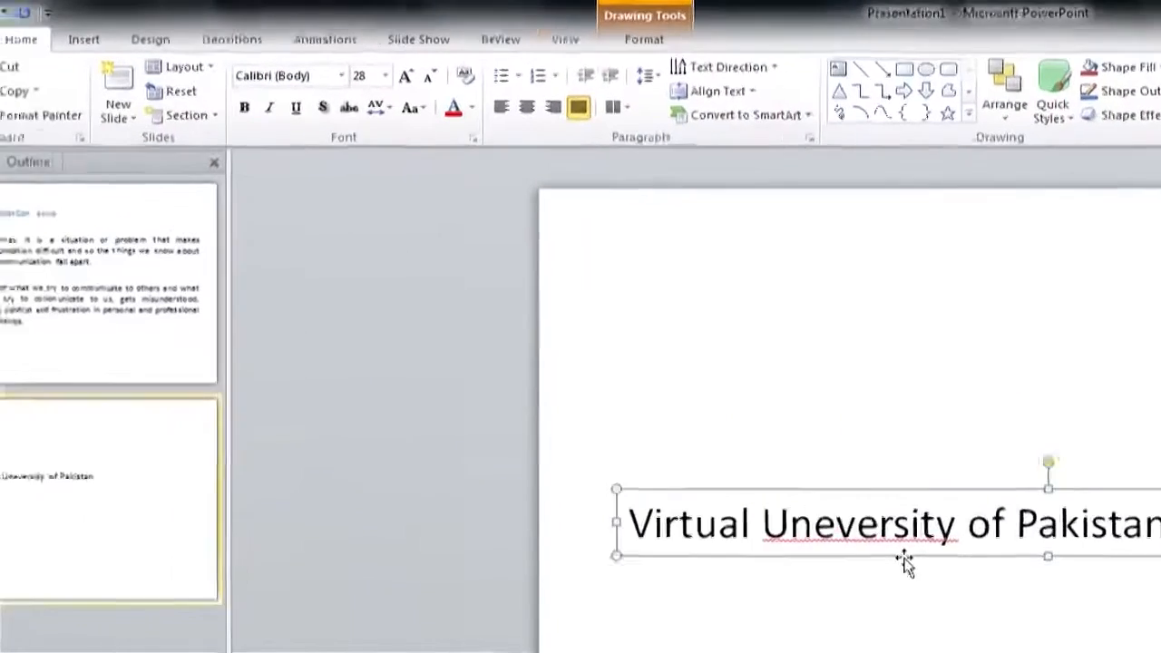
left_click(499, 39)
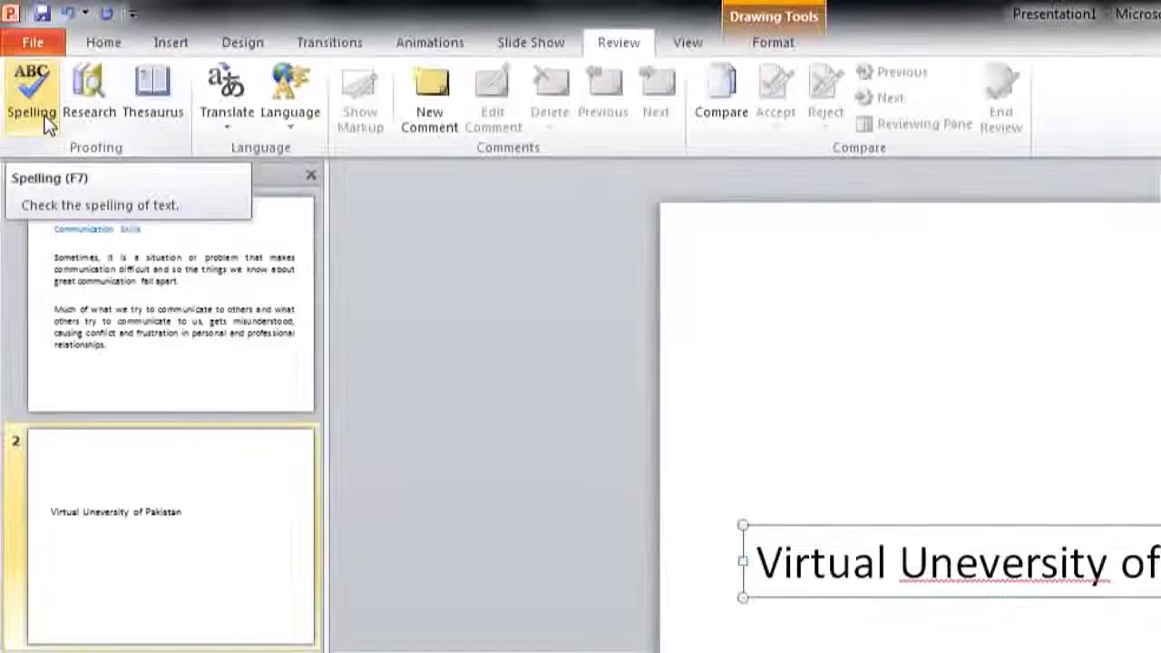
left_click(45, 123)
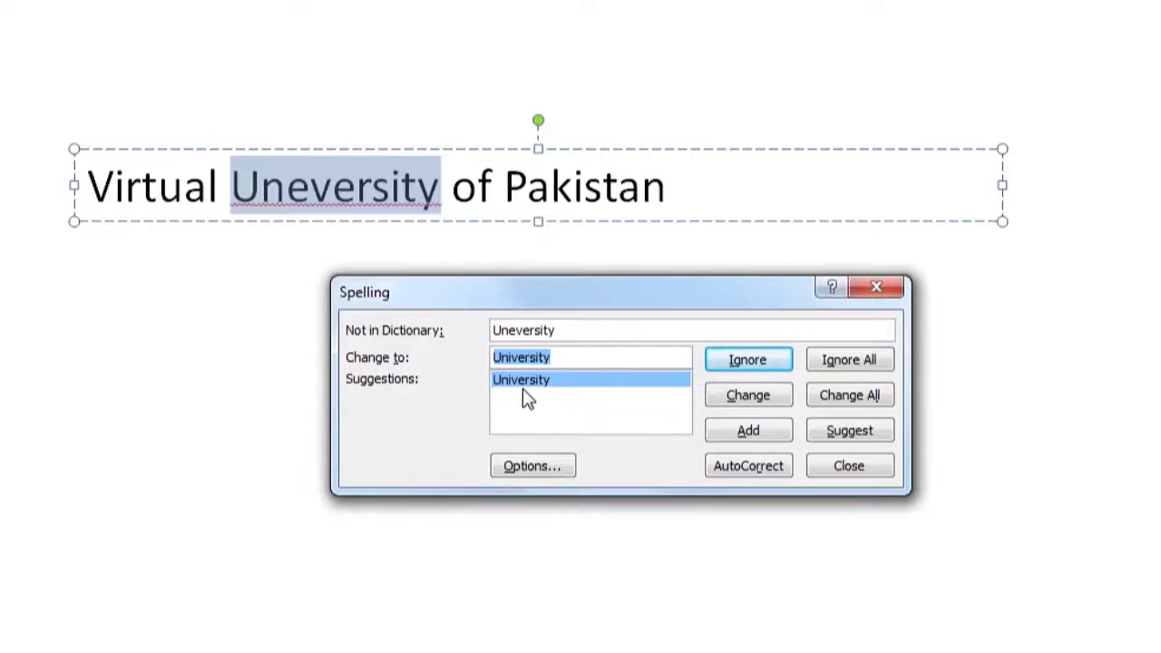
left_click(719, 406)
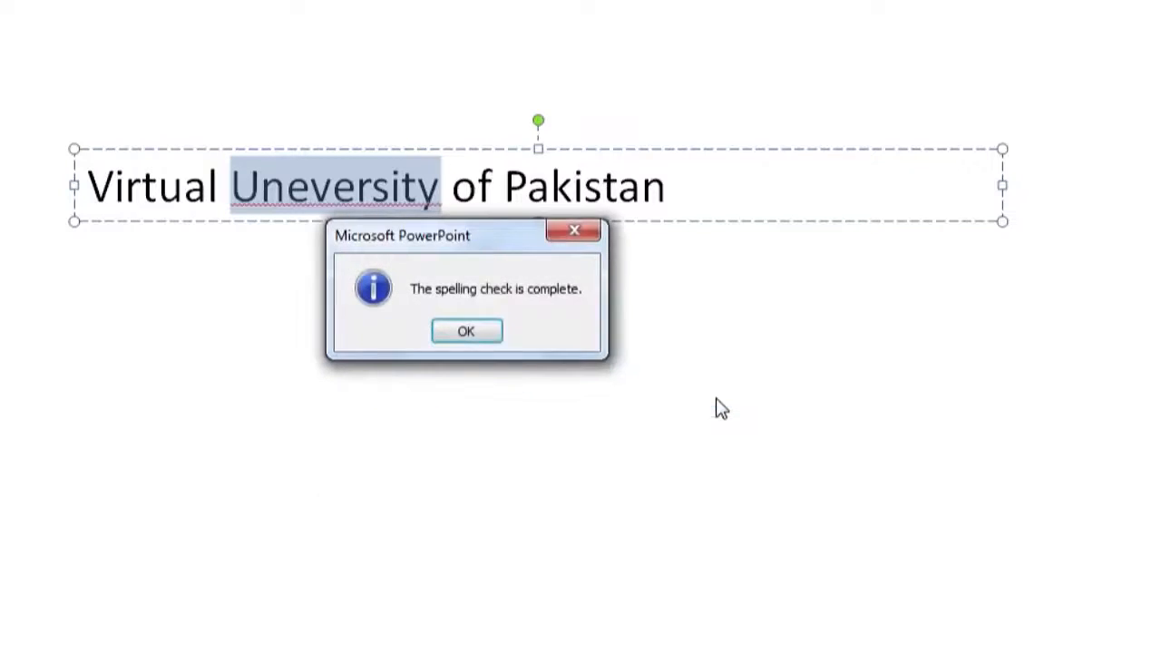
left_click(473, 331)
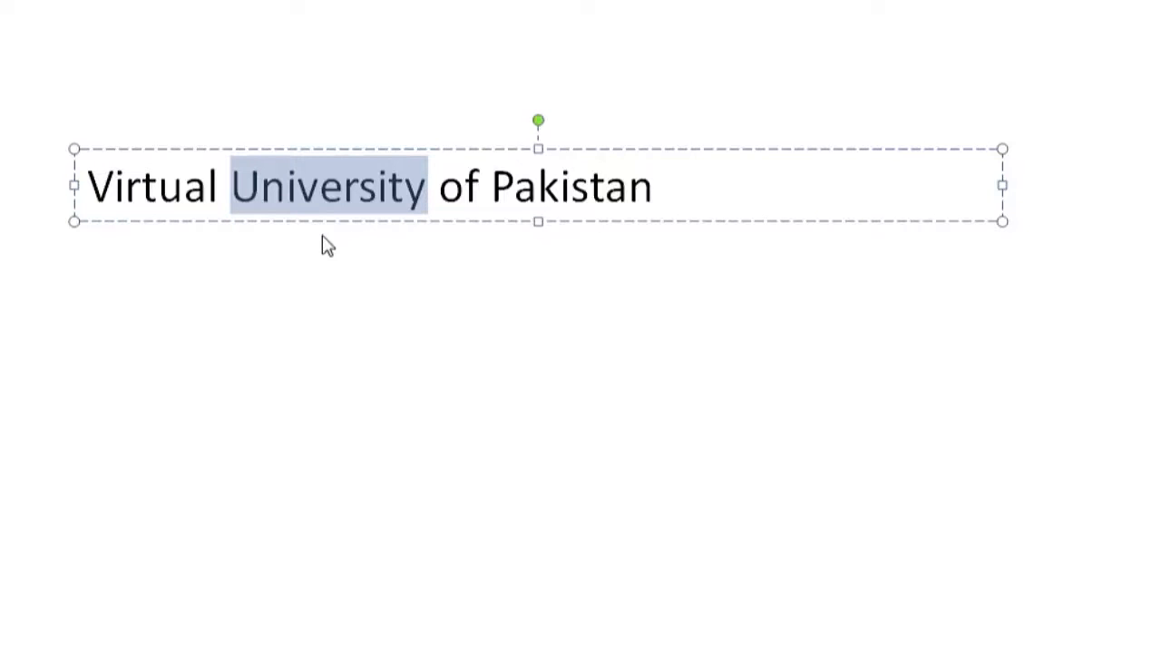
left_click(360, 238)
left_click(343, 188)
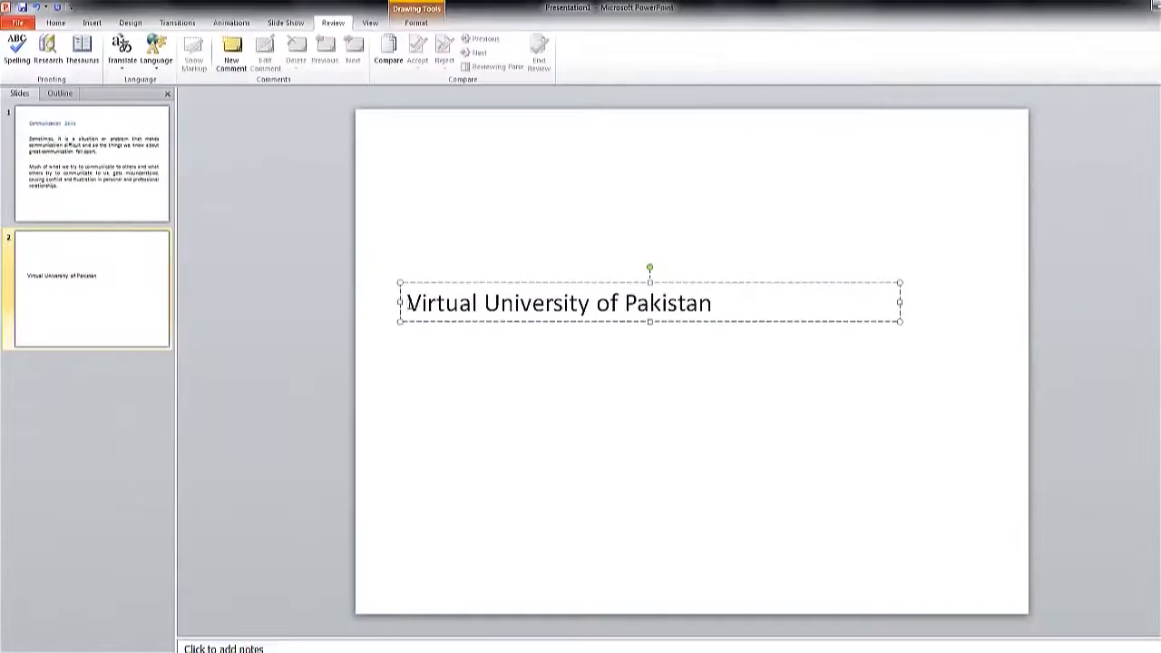
left_click(410, 304)
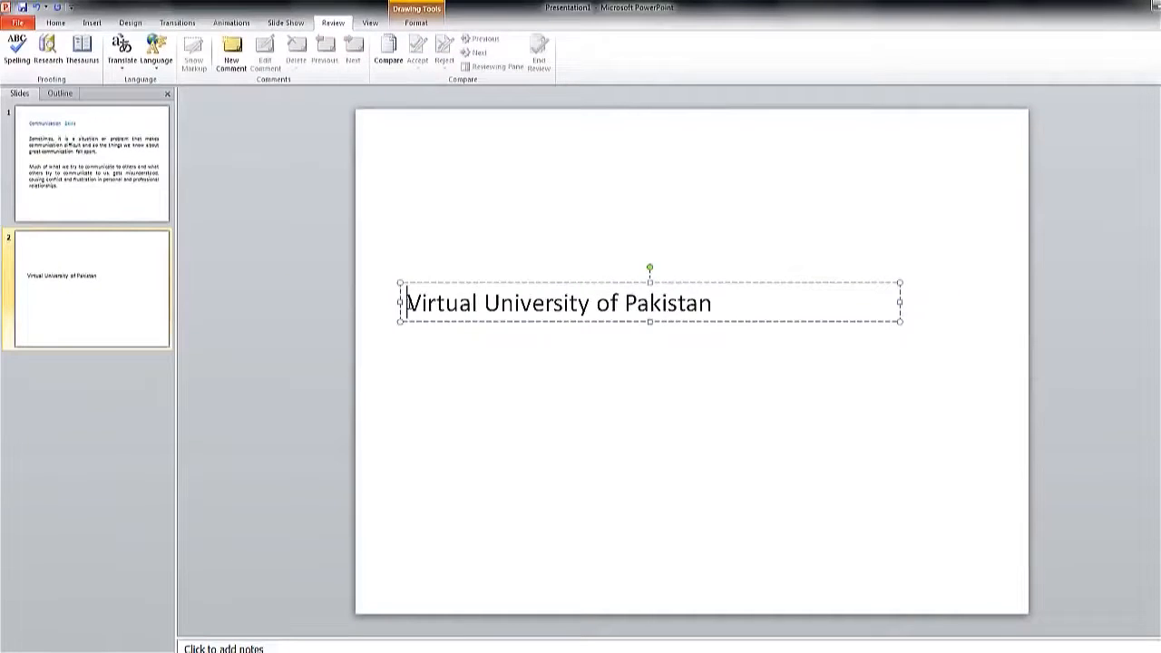
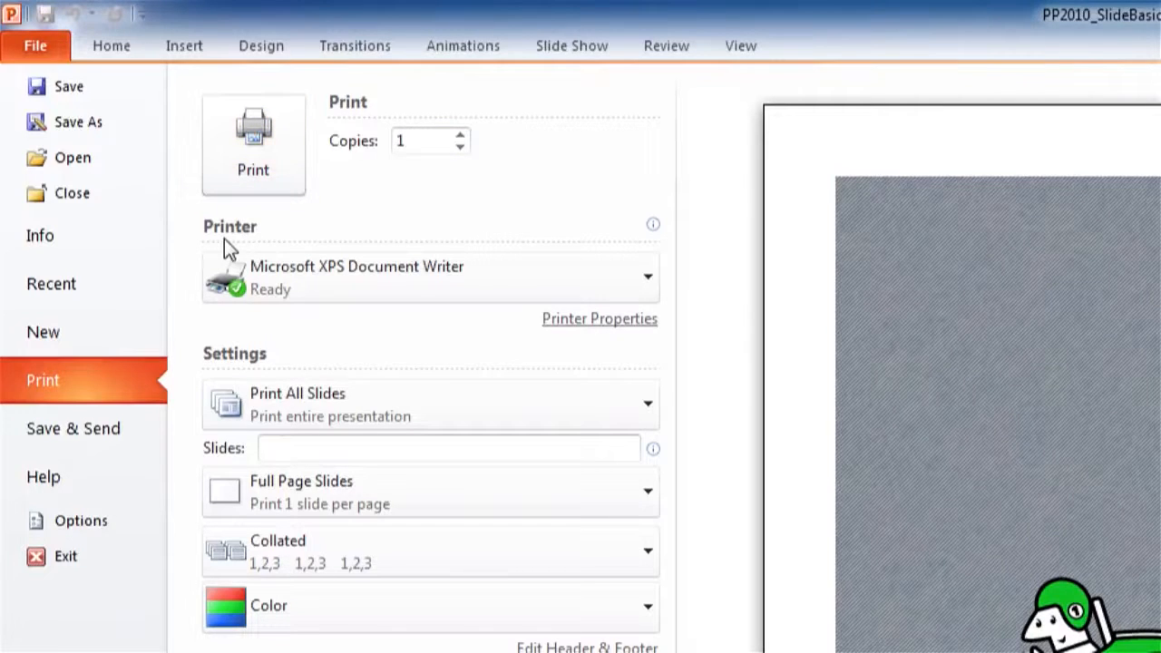
Switch the printer to Fax and back to Microsoft XPS Document Writer
mouse_move(311, 293)
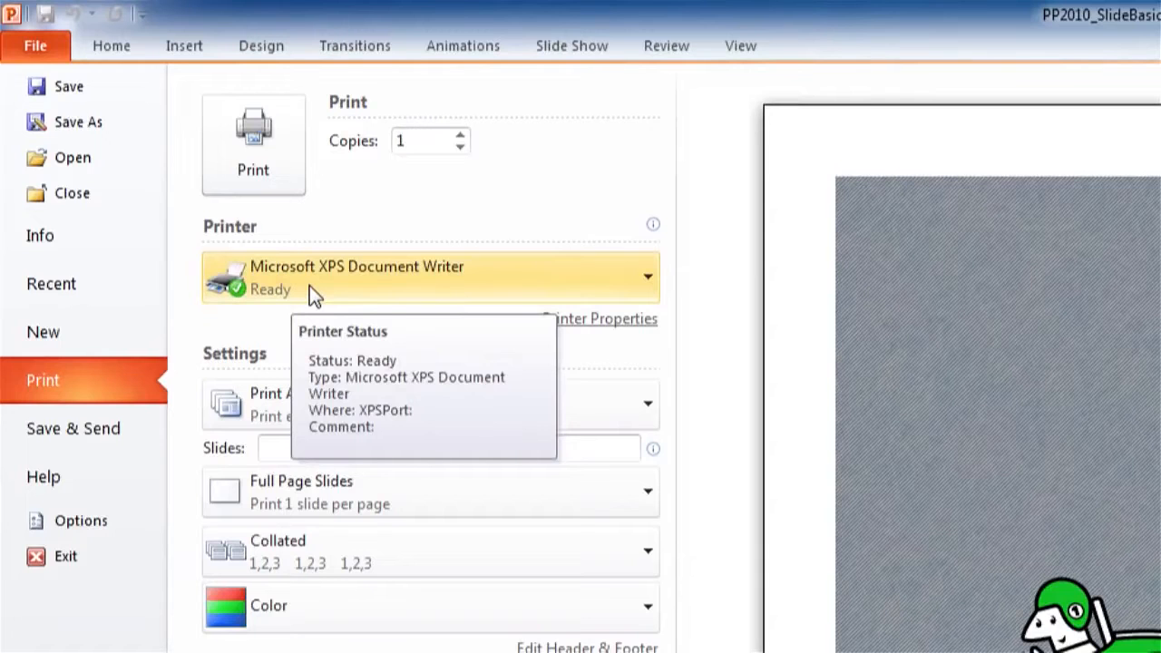
left_click(310, 288)
left_click(308, 339)
left_click(315, 298)
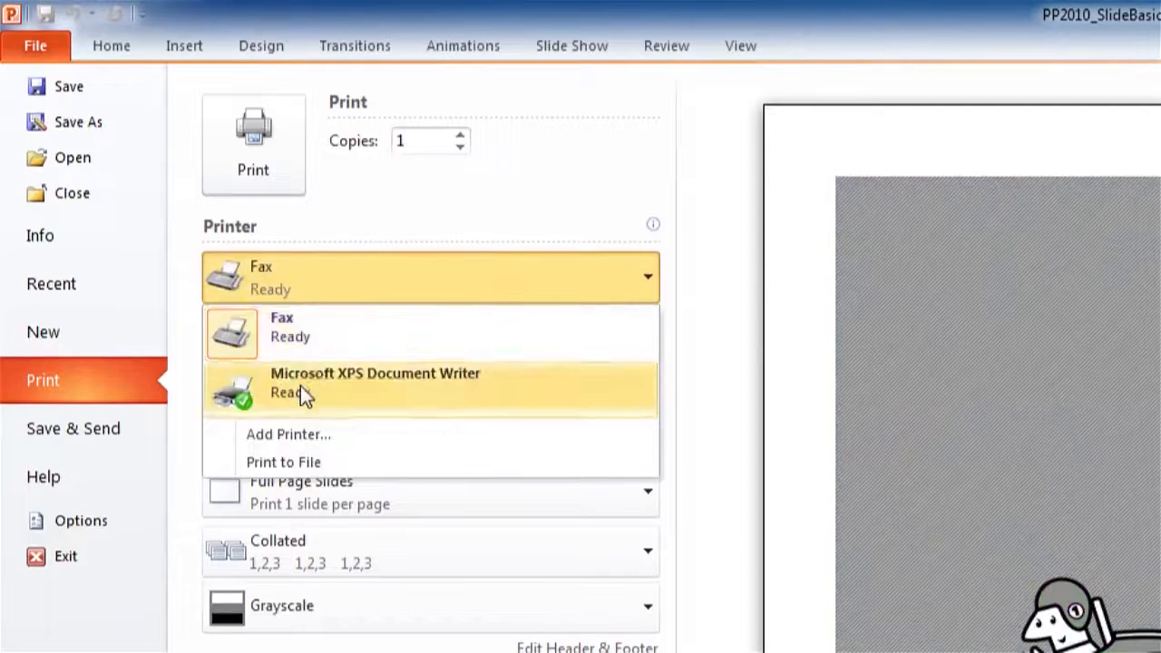
left_click(300, 397)
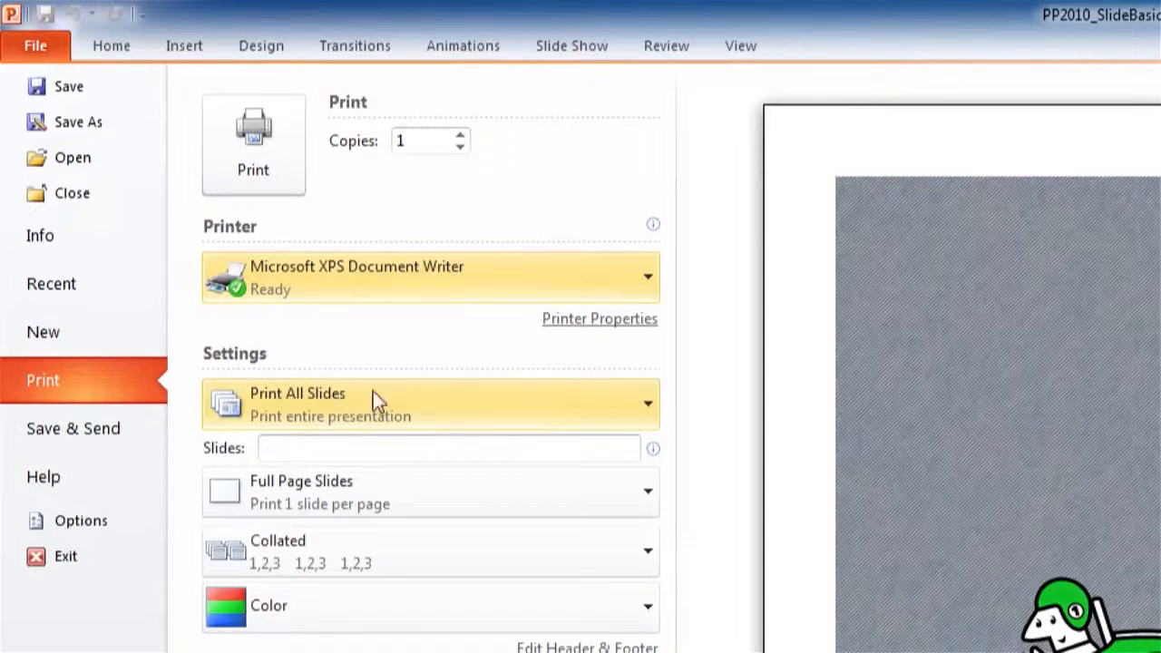
Try the Print Current Slide and Custom Range options and return the print range to Print All Slides
left_click(455, 392)
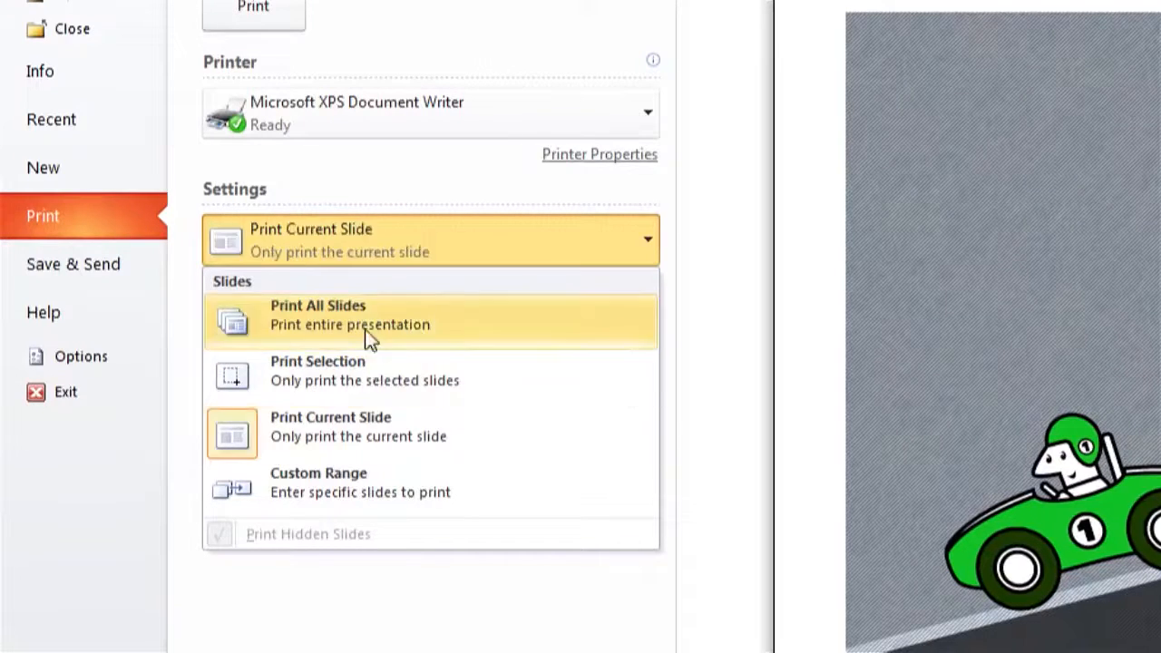
left_click(365, 327)
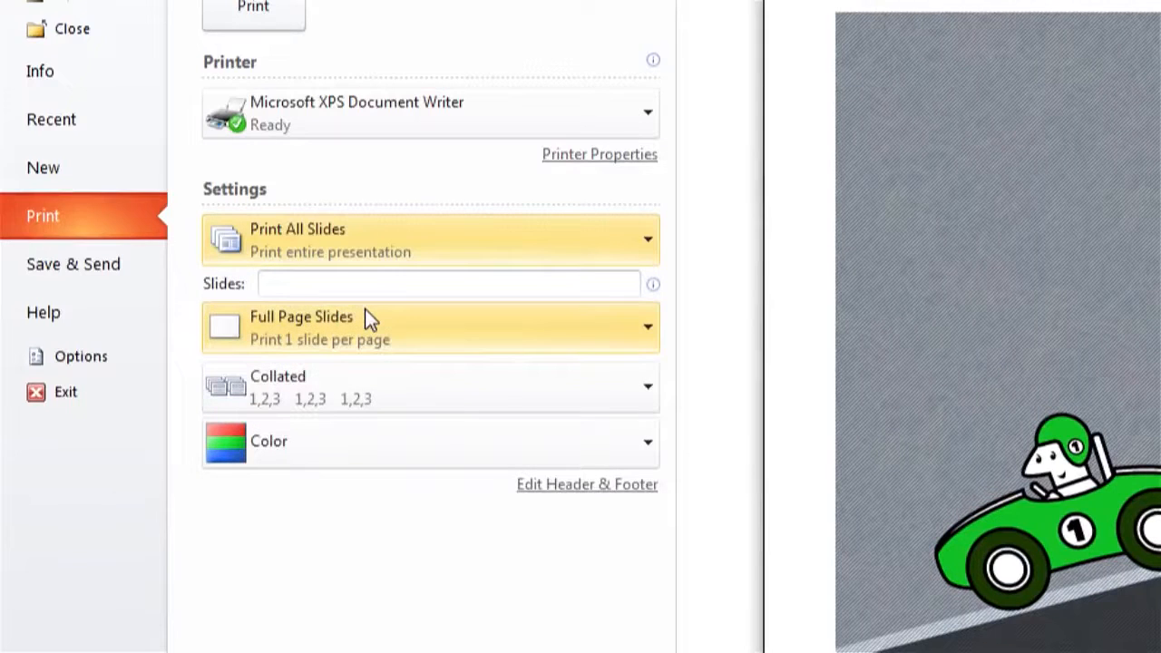
left_click(363, 249)
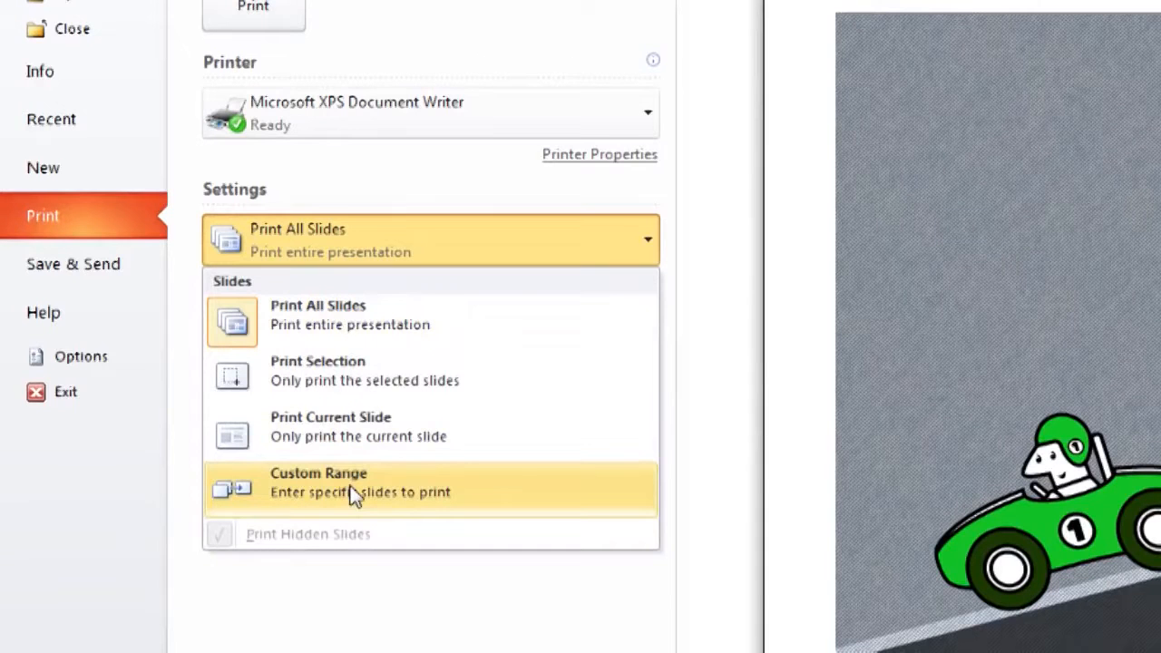
left_click(354, 494)
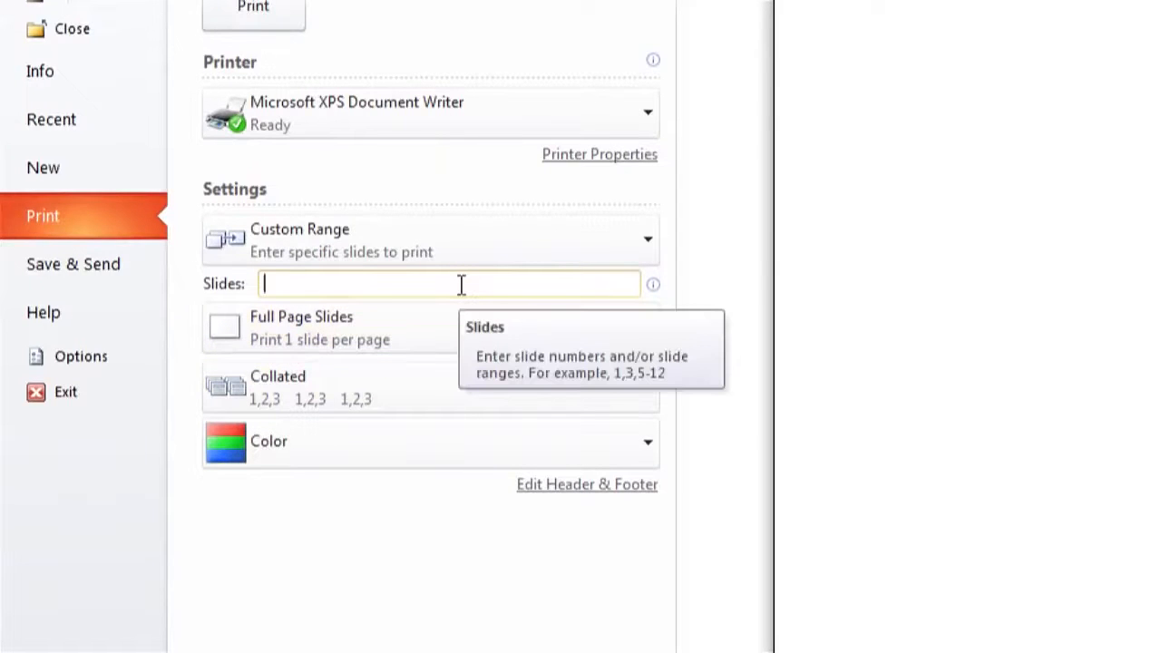
left_click(383, 234)
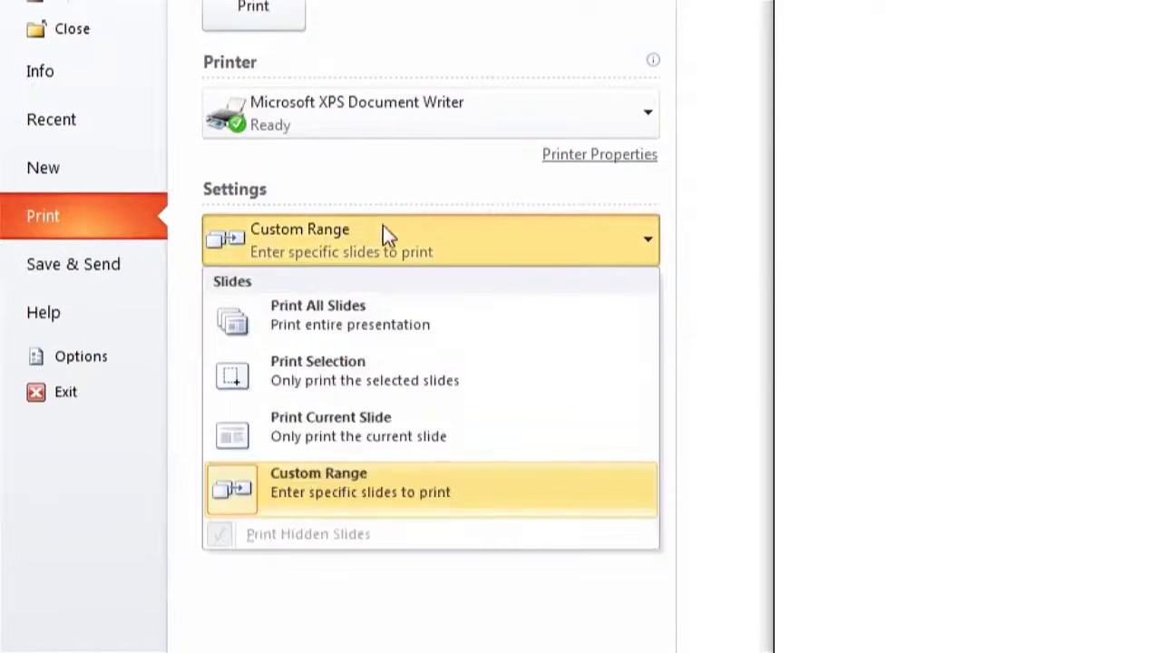
left_click(352, 313)
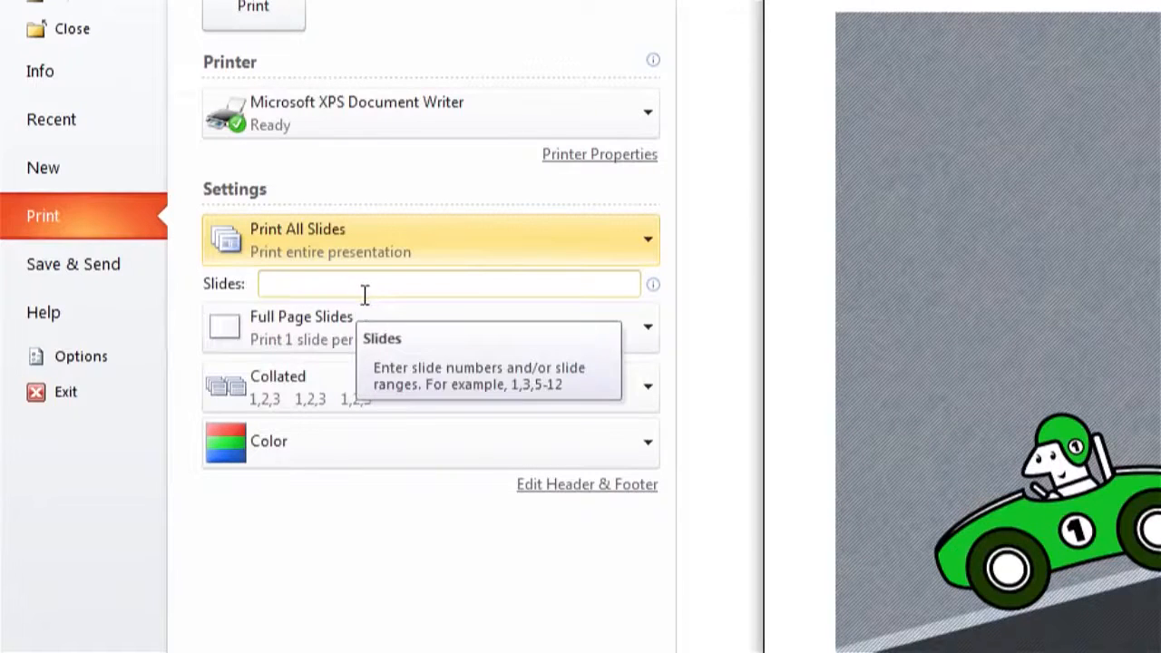
left_click(297, 292)
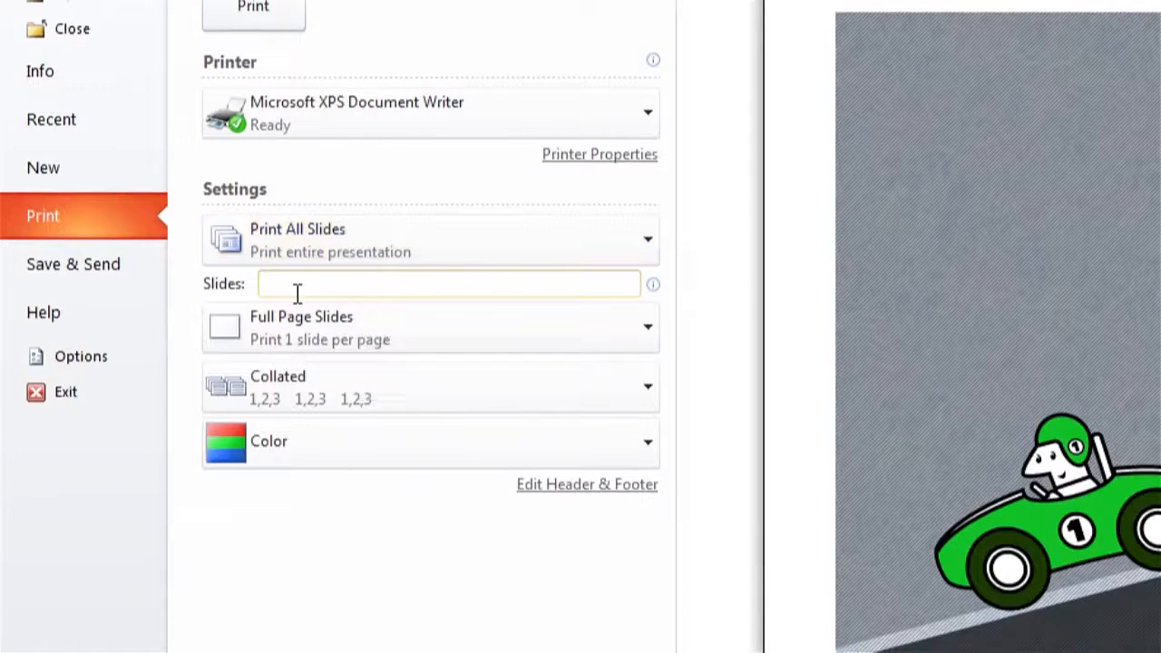
Review the print layout, handout and collation options, keeping Full Page Slides and Collated
left_click(519, 344)
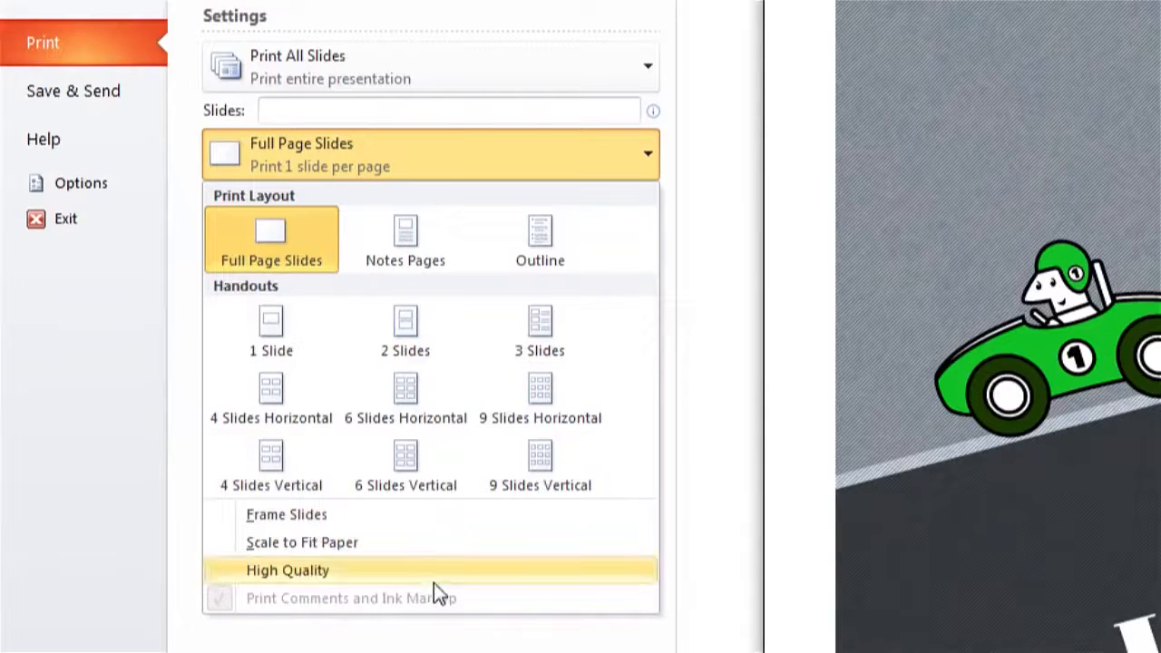
left_click(536, 147)
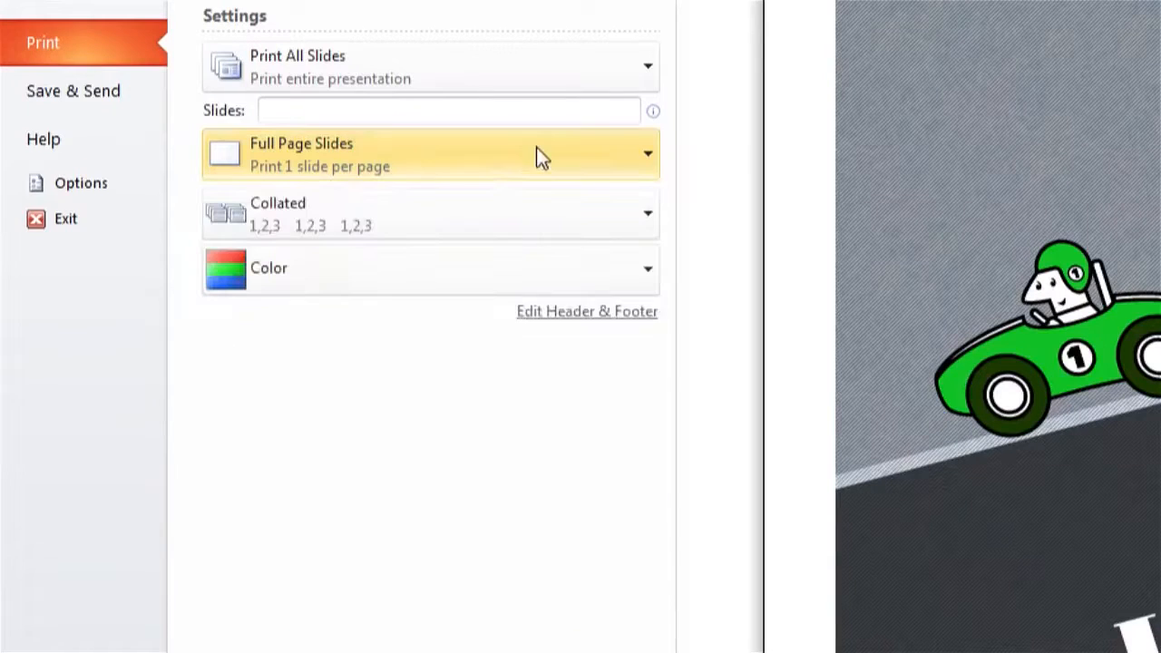
left_click(375, 215)
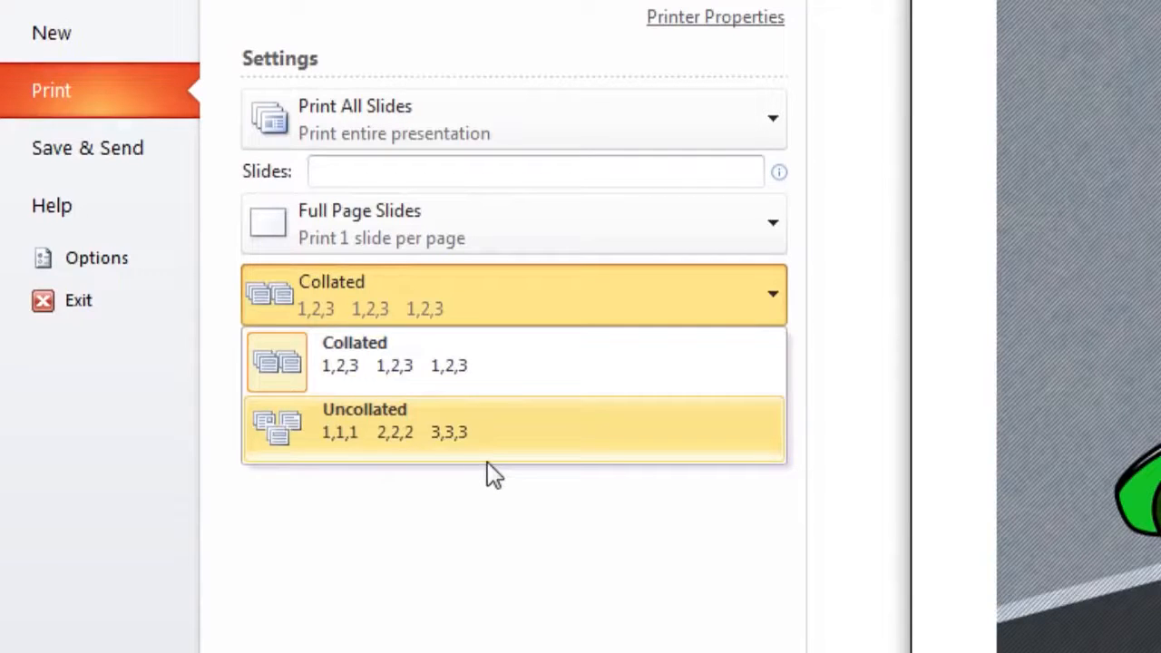
left_click(485, 353)
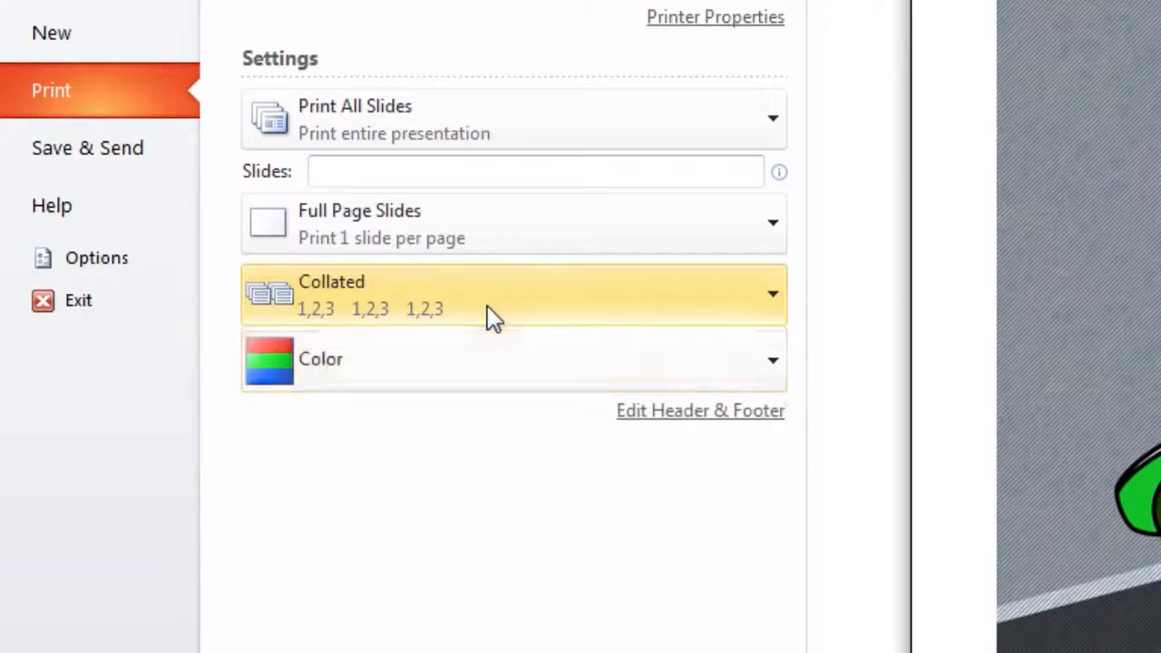
Try the Grayscale and Pure Black and White print options and return the print colour to Color
left_click(482, 377)
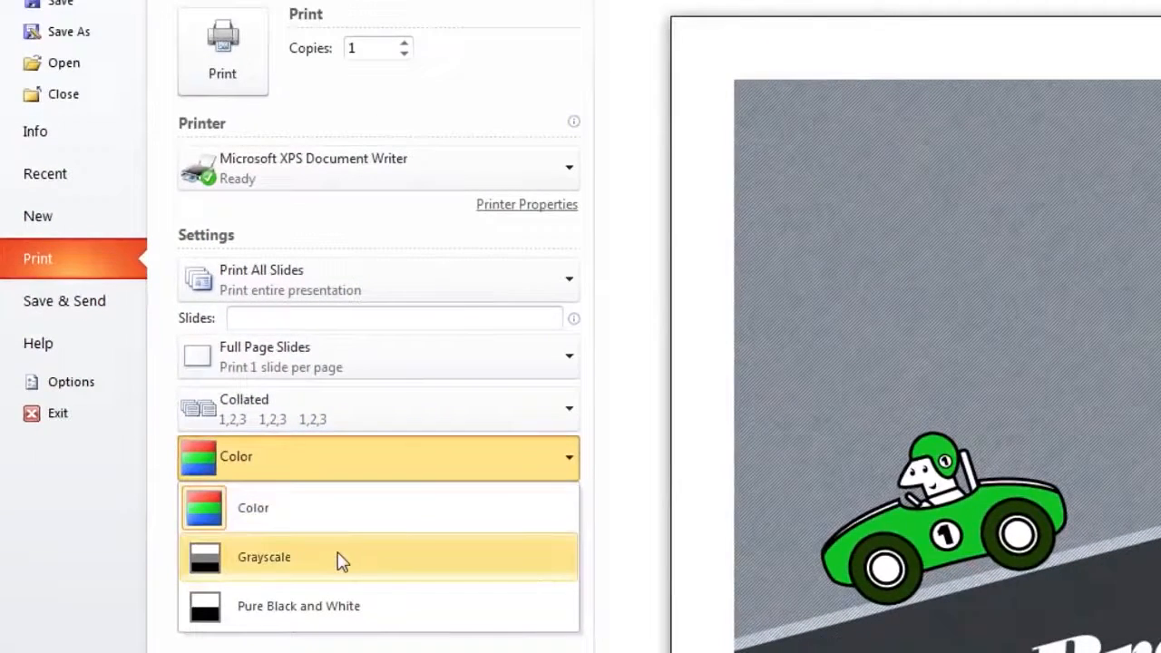
left_click(340, 560)
left_click(349, 470)
left_click(320, 609)
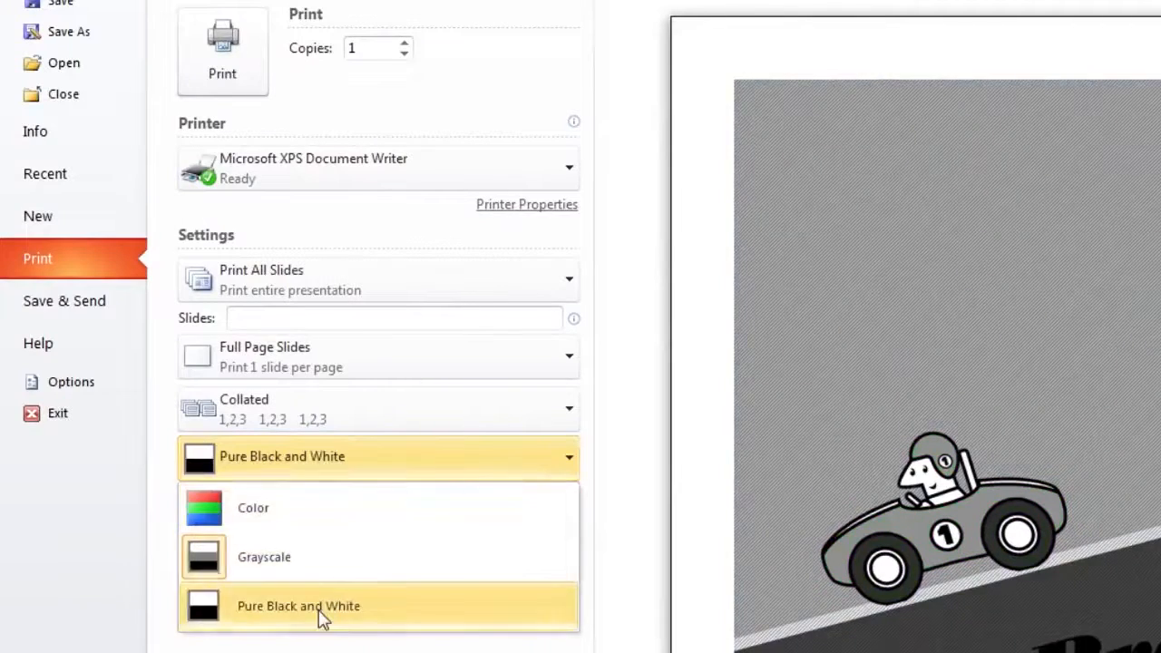
left_click(353, 473)
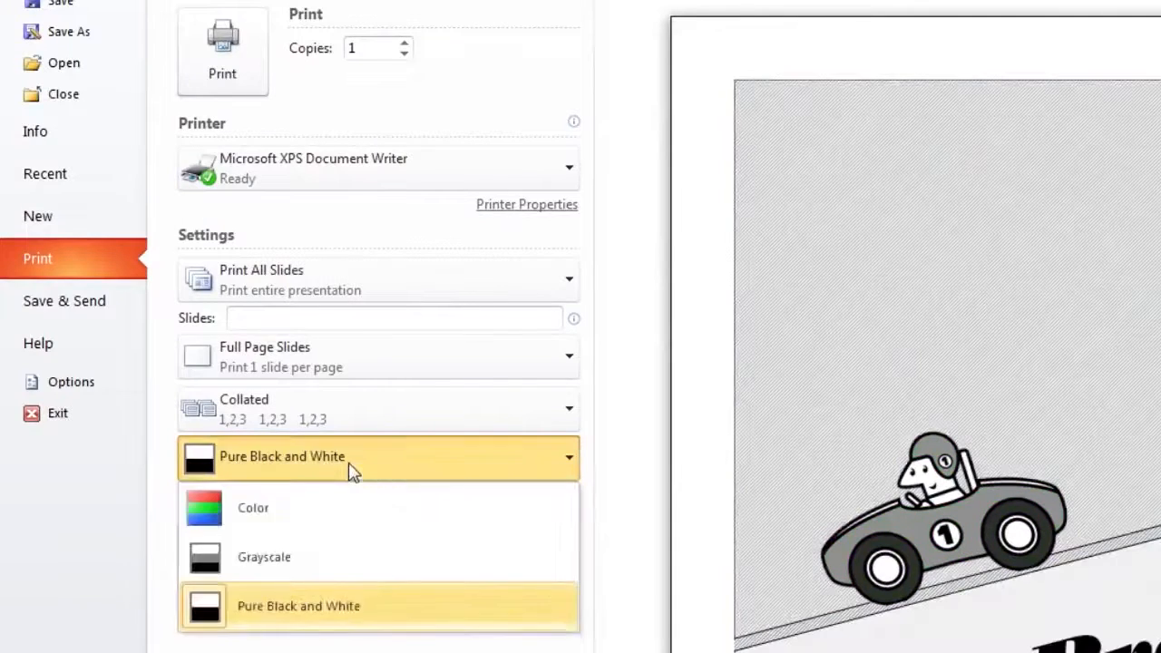
left_click(341, 513)
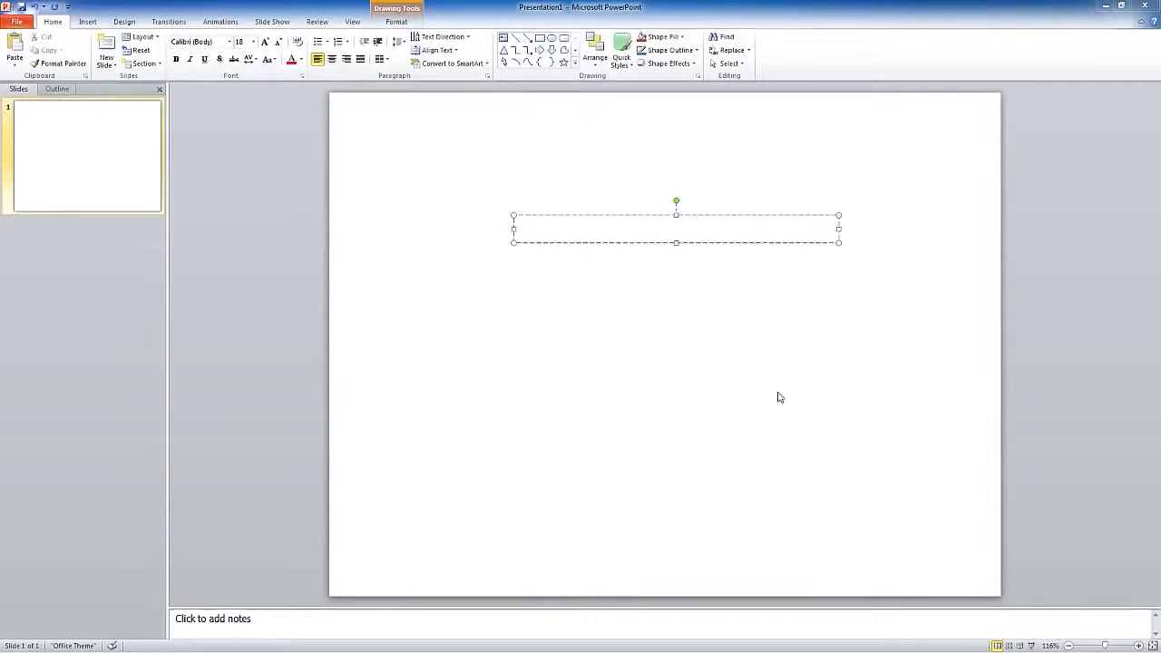
Enter "Pakistan" in the slide's empty text box and apply the Swivel entrance animation to the text
type("P")
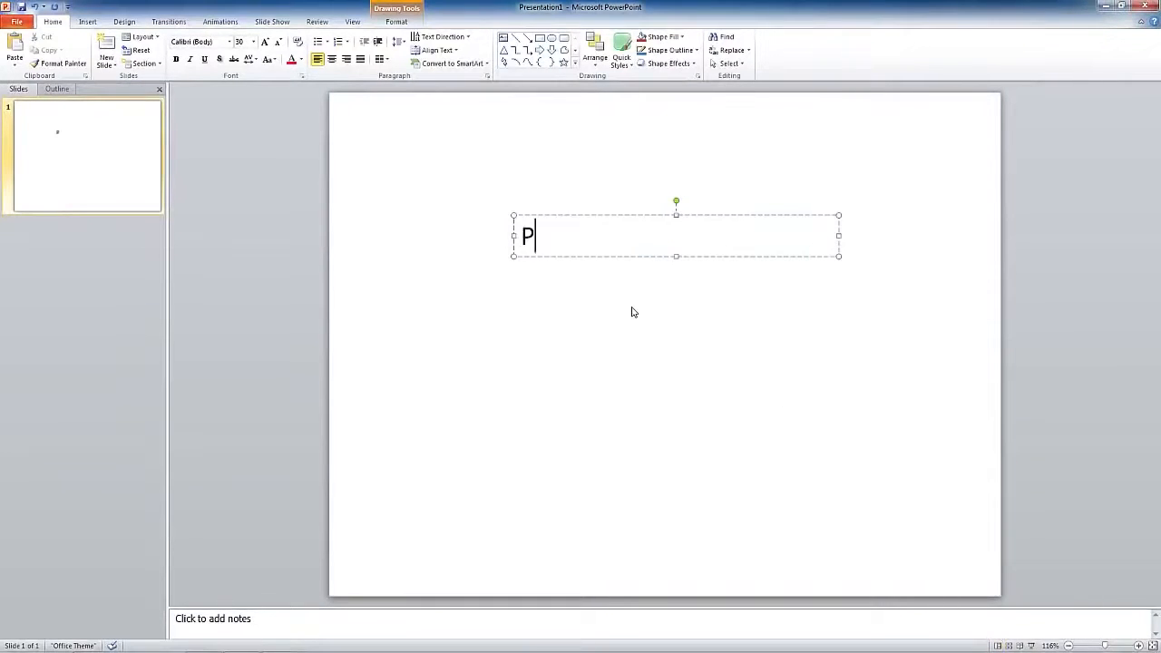
type("akistan")
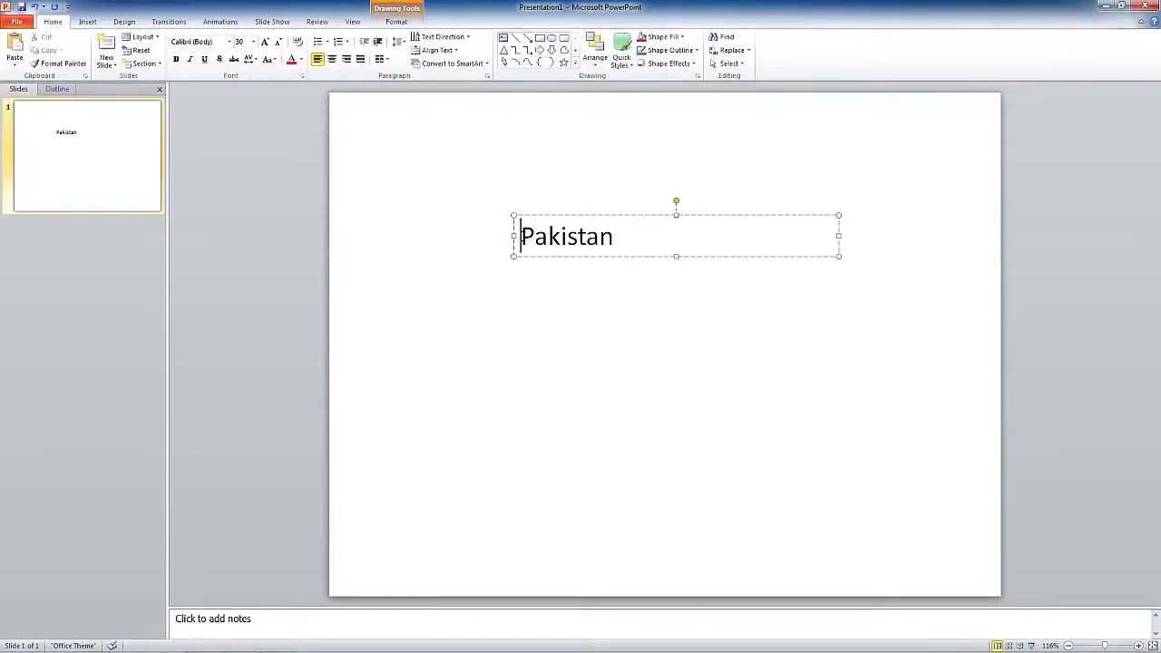
left_click_drag(519, 236, 616, 241)
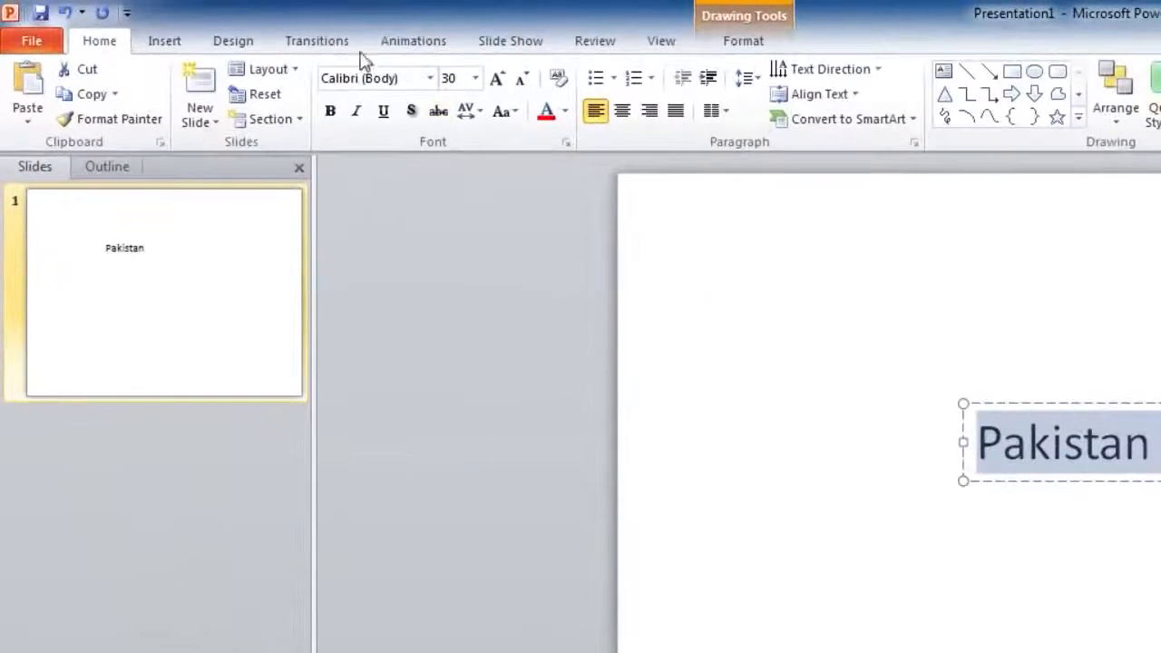
left_click(407, 52)
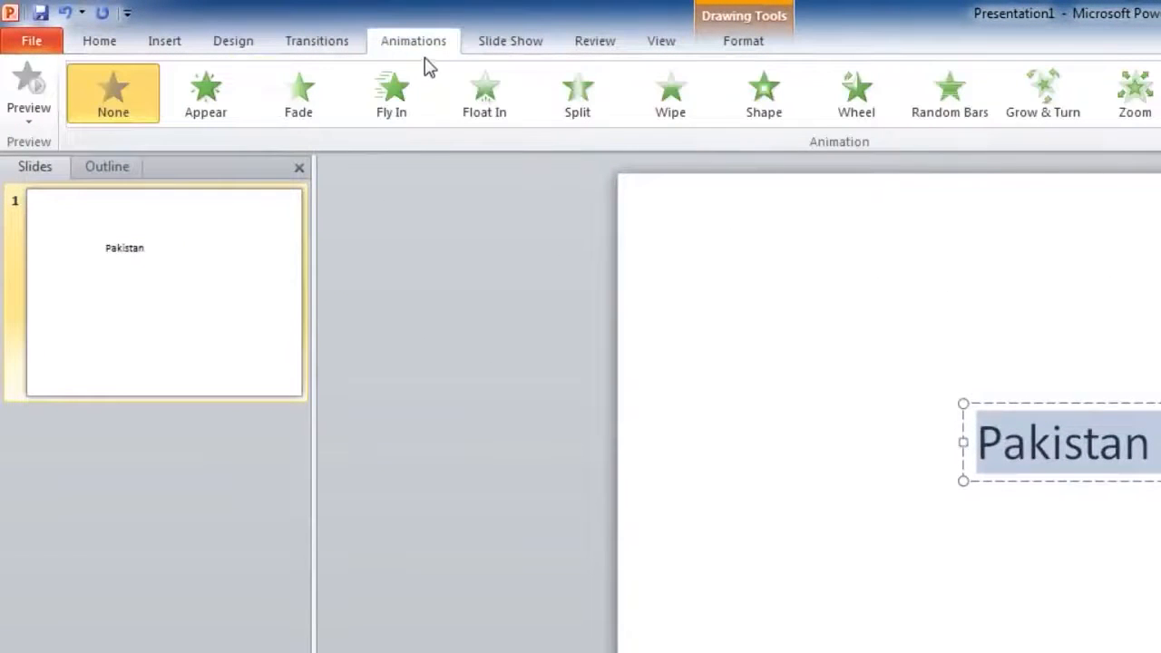
left_click(296, 100)
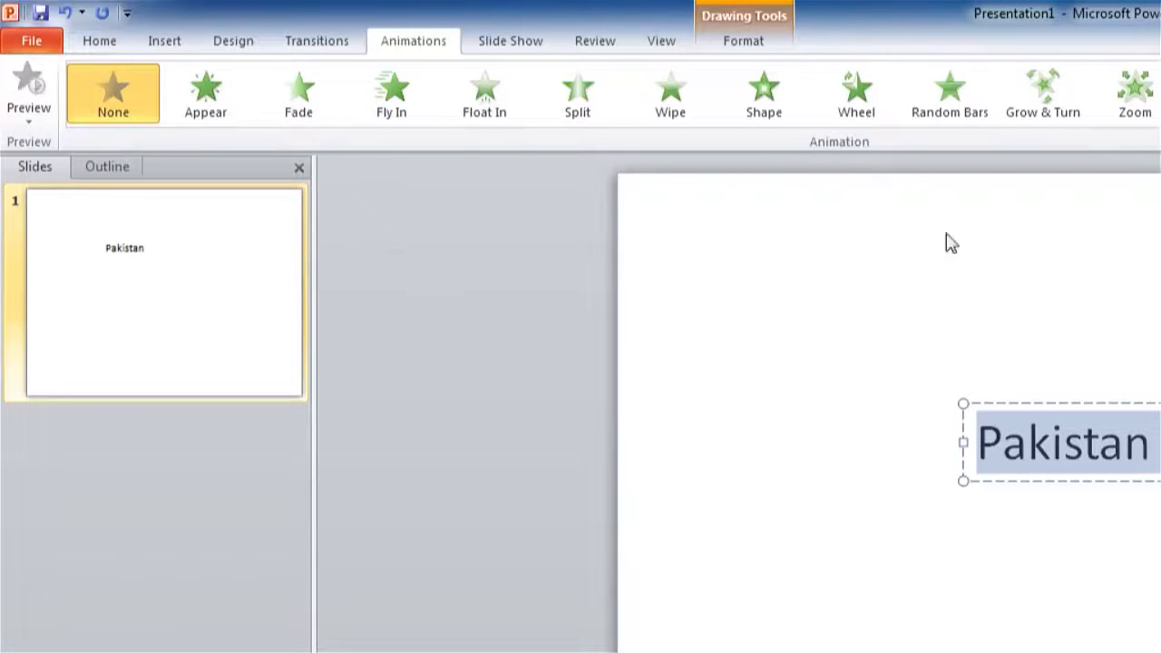
left_click(1079, 84)
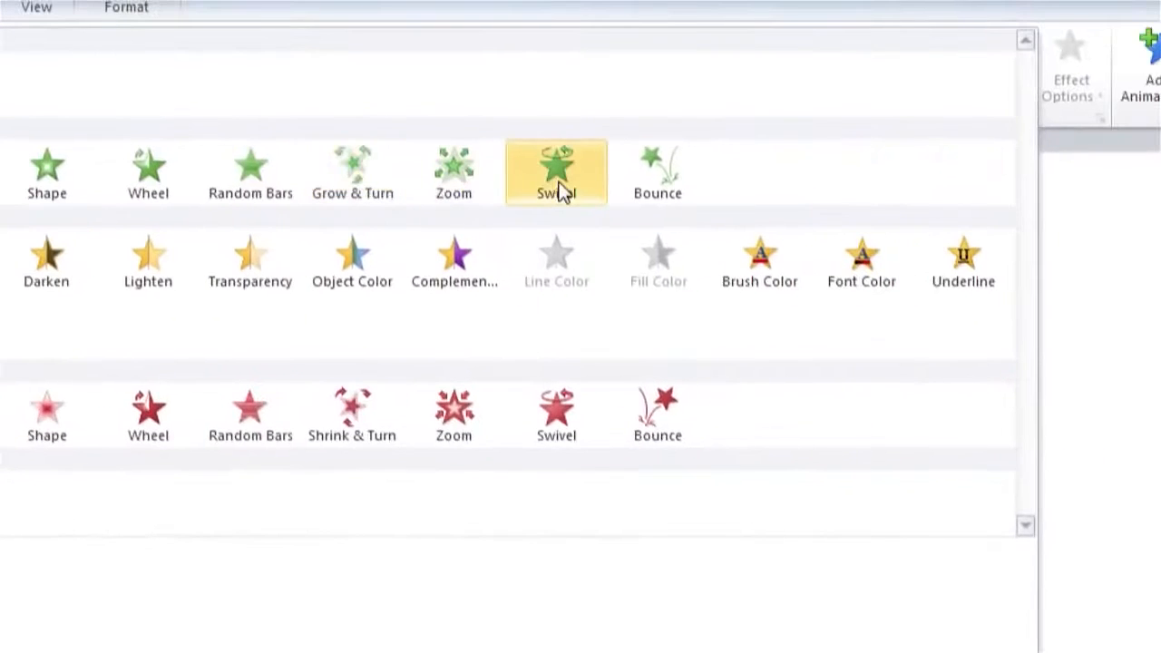
left_click(556, 190)
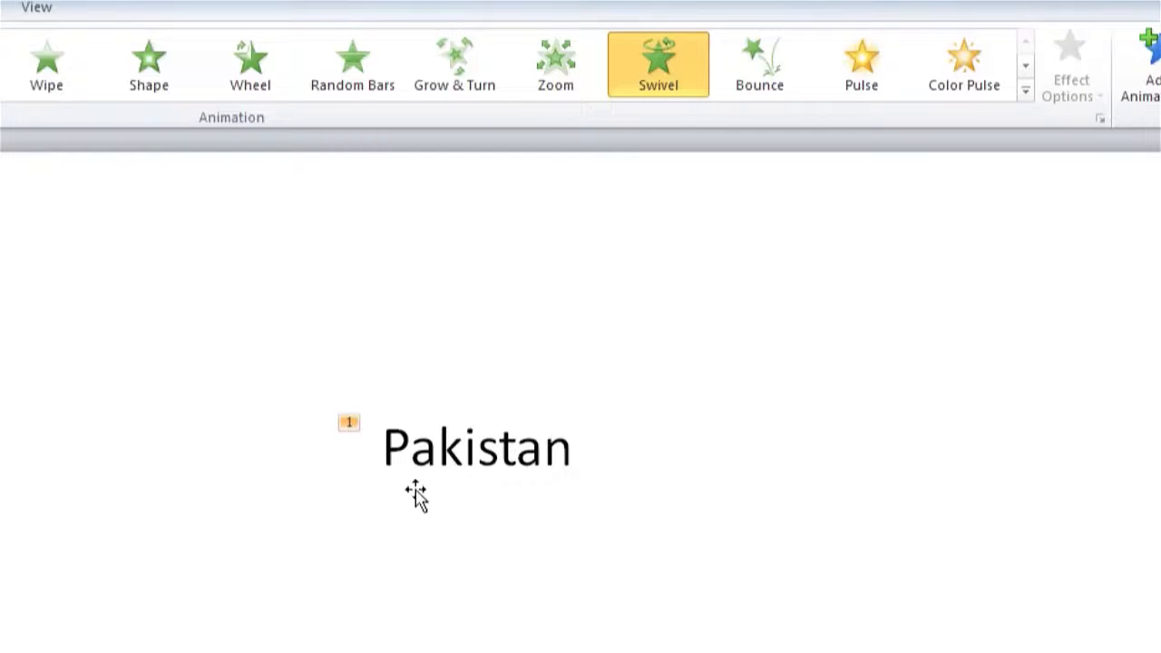
Replay Swivel on "Pakistan", try the Zoom, Bounce, Random Bars and Wheel animations, and apply Grow & Turn
left_click(654, 76)
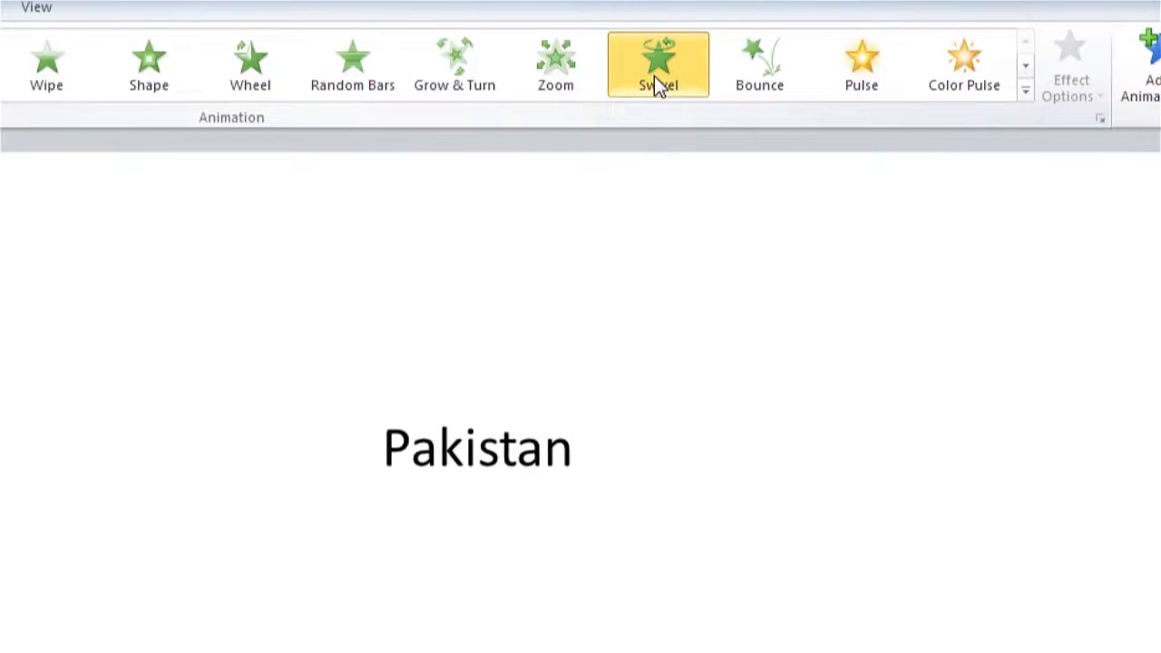
left_click(654, 76)
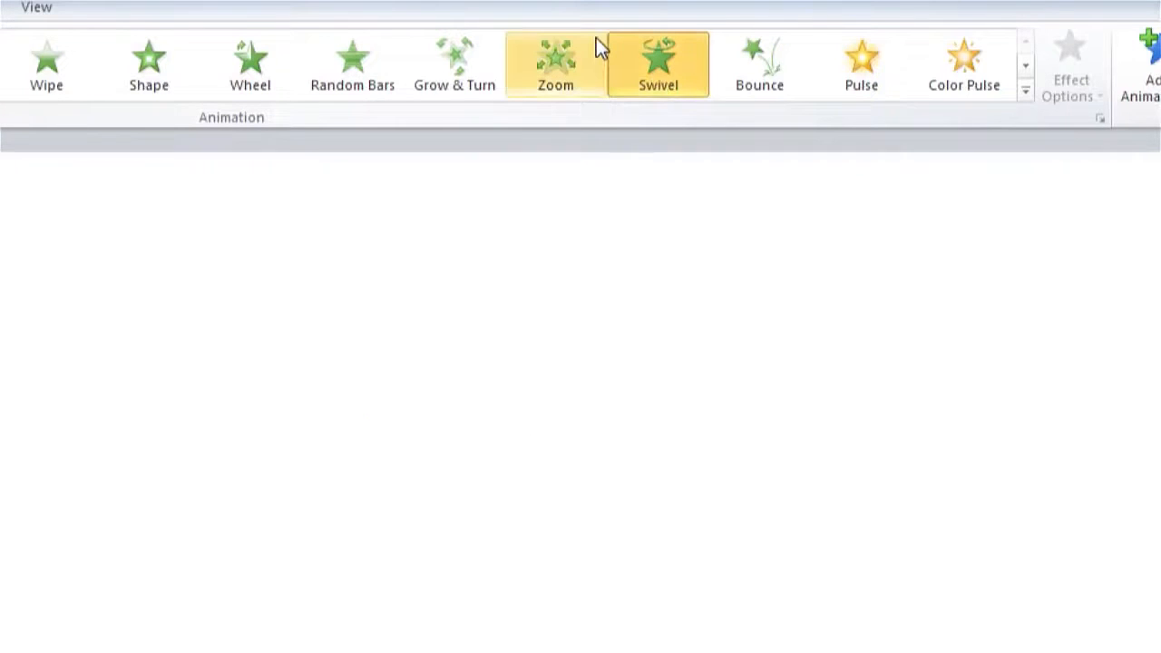
left_click(567, 81)
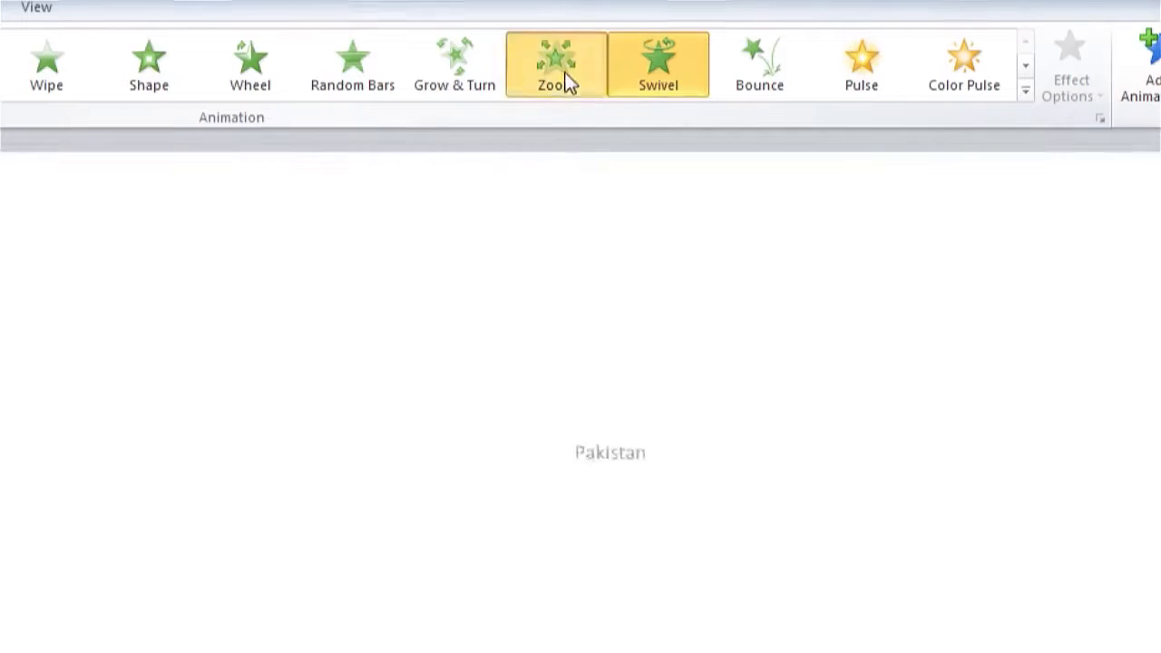
left_click(743, 89)
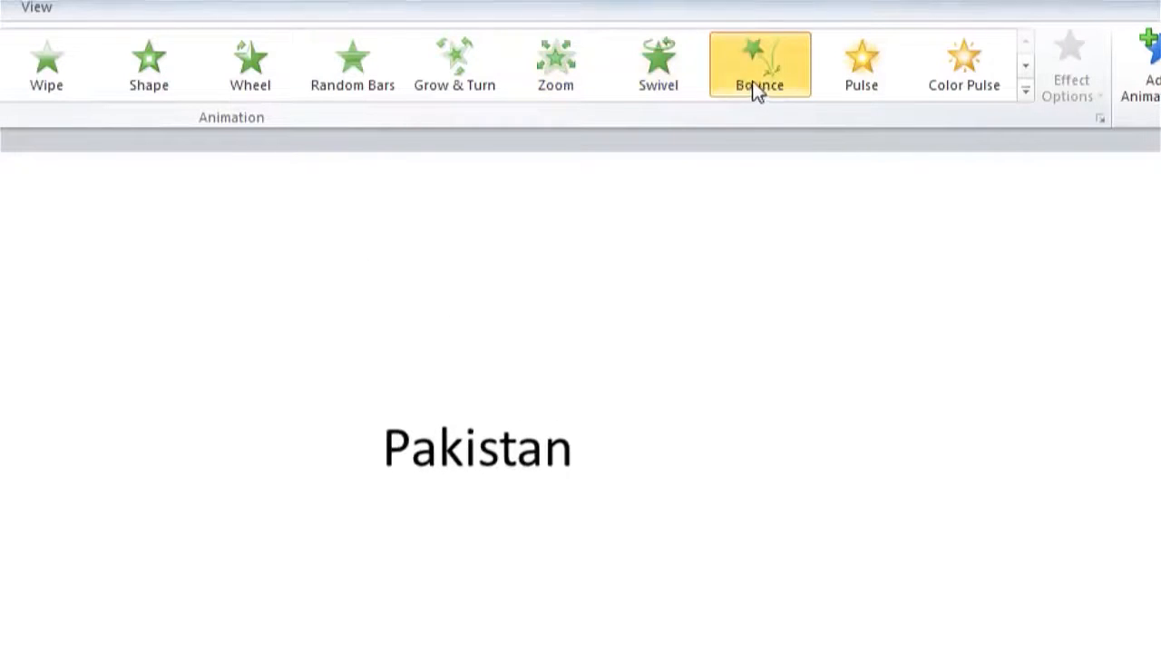
left_click(460, 82)
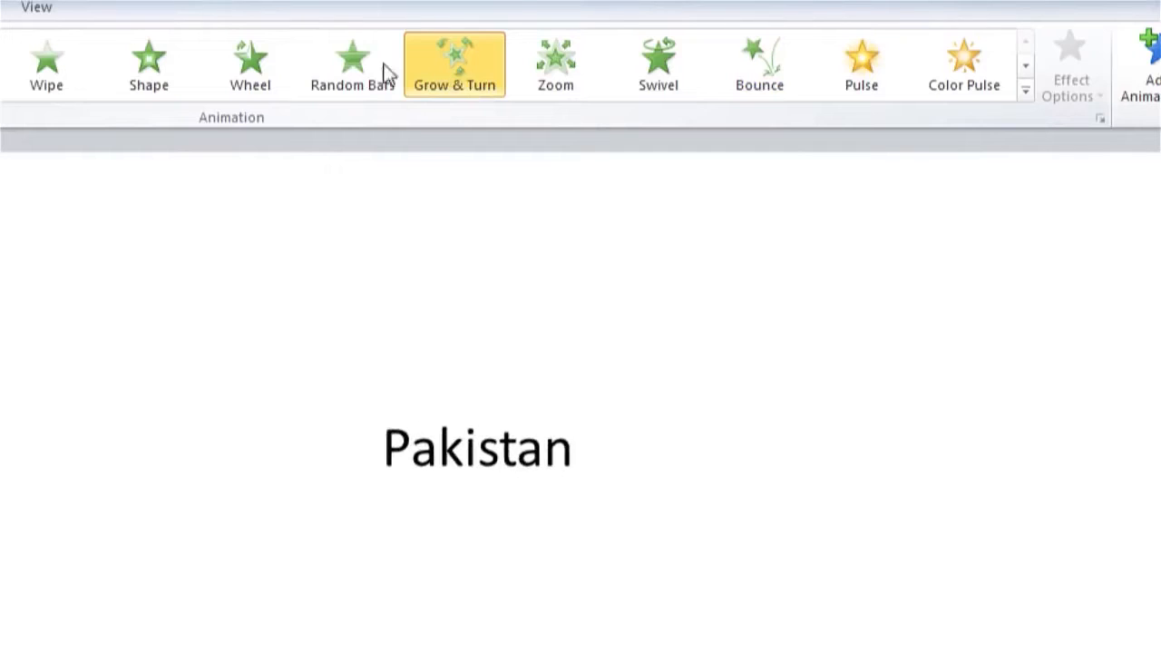
left_click(350, 73)
left_click(259, 80)
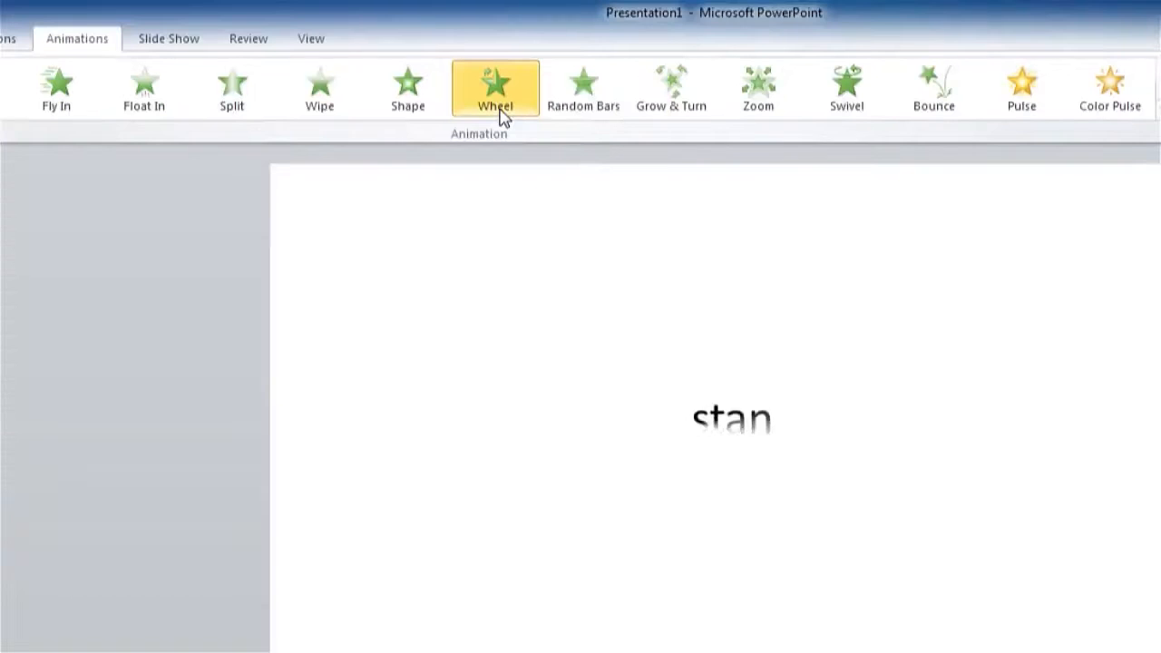
left_click(447, 79)
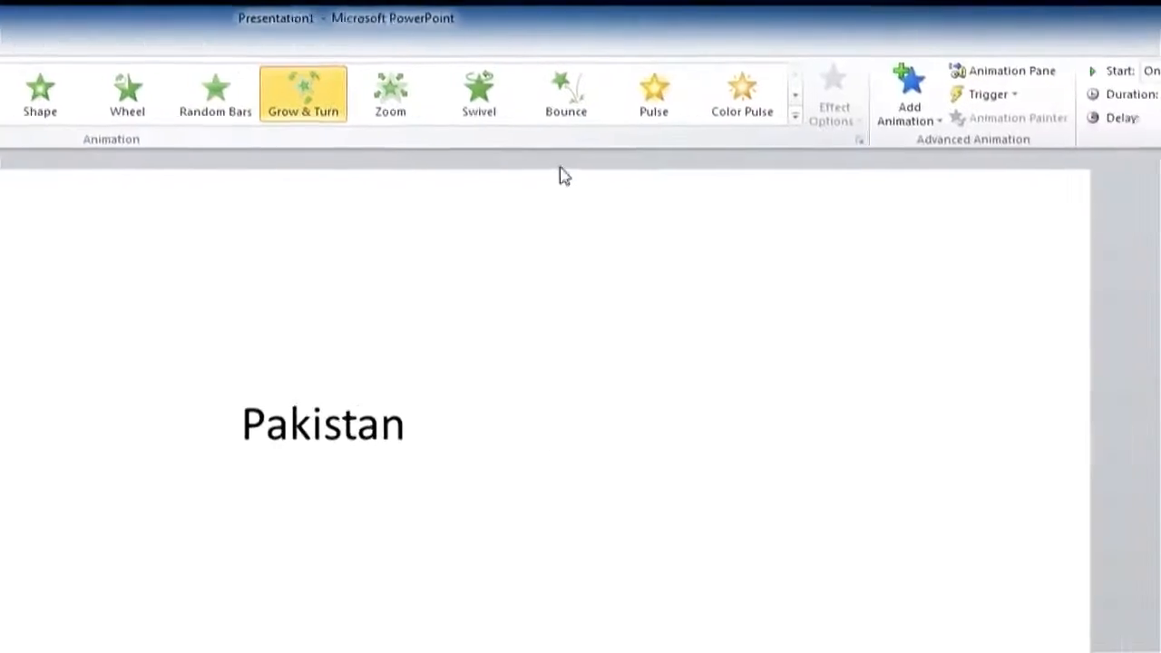